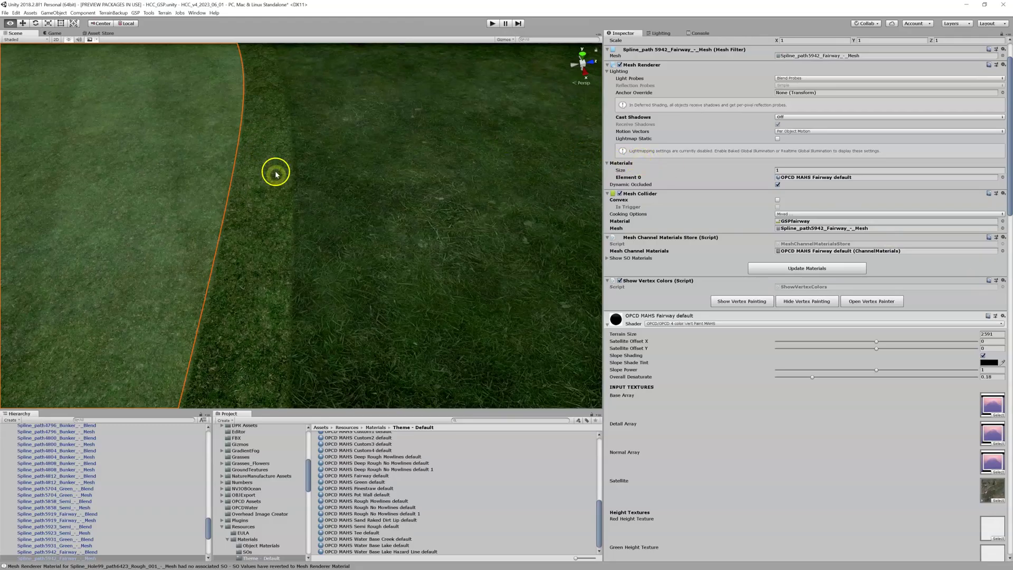
- Examine the transition between fairway, semi rough and rough by selecting the meshes and blend strips on either side of the boundary
{"action": "scroll", "coordinate": [275, 171], "scroll_direction": "down", "scroll_amount": 10}
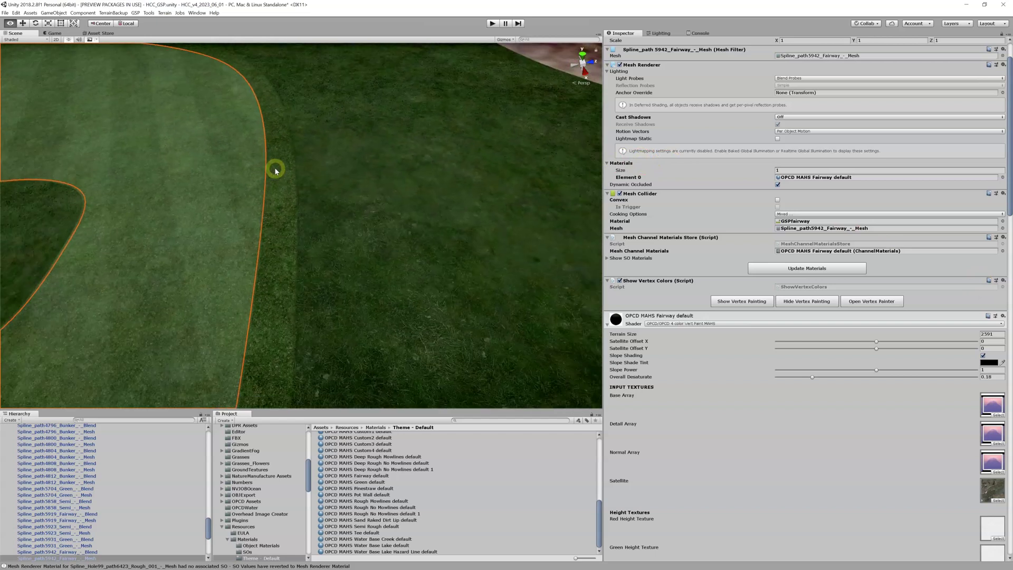
{"action": "scroll", "coordinate": [275, 171], "scroll_direction": "down", "scroll_amount": 3}
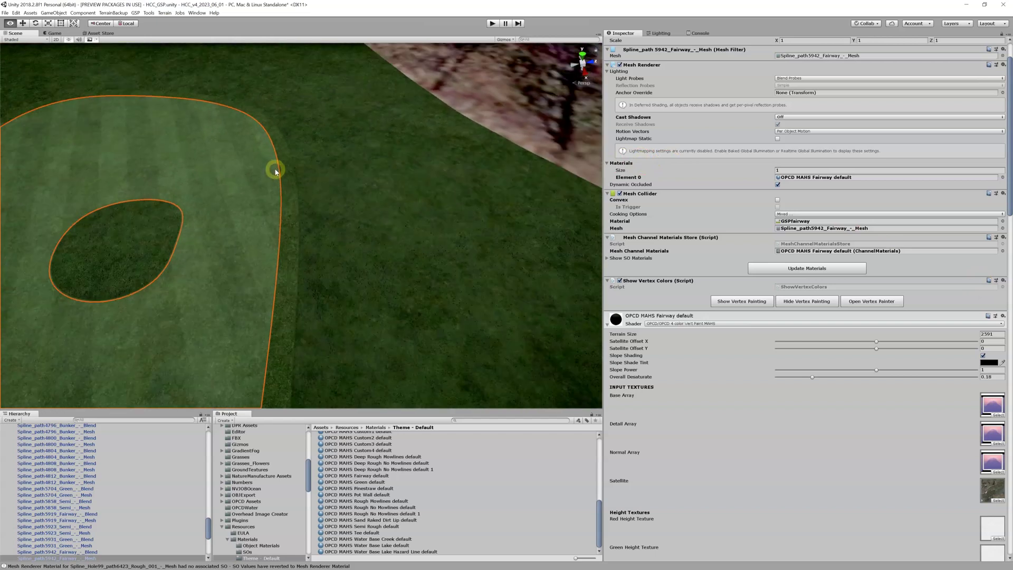
{"action": "left_click", "coordinate": [95, 495]}
{"action": "scroll", "coordinate": [258, 261], "scroll_direction": "up", "scroll_amount": 2}
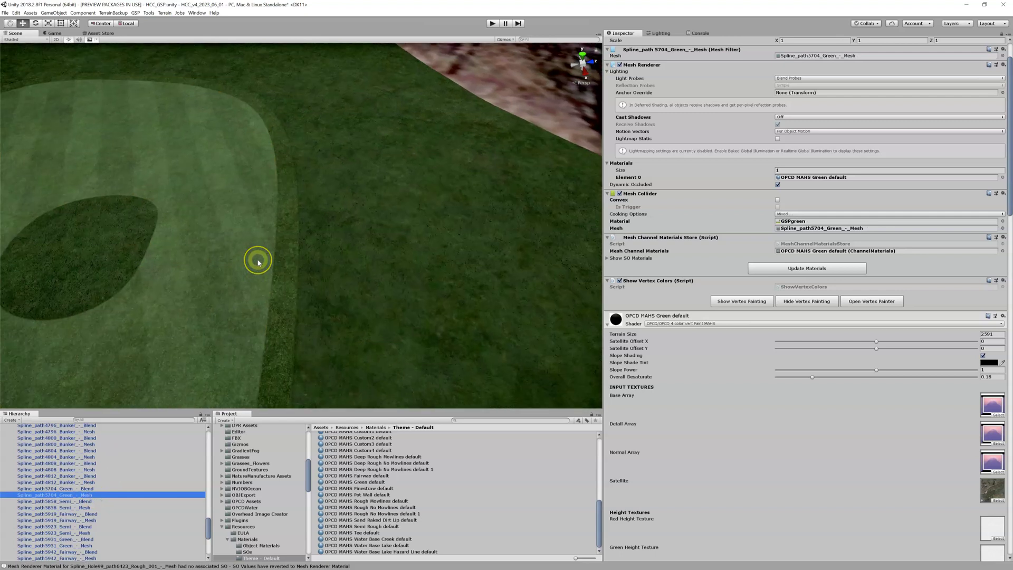
{"action": "scroll", "coordinate": [258, 262], "scroll_direction": "up", "scroll_amount": 4}
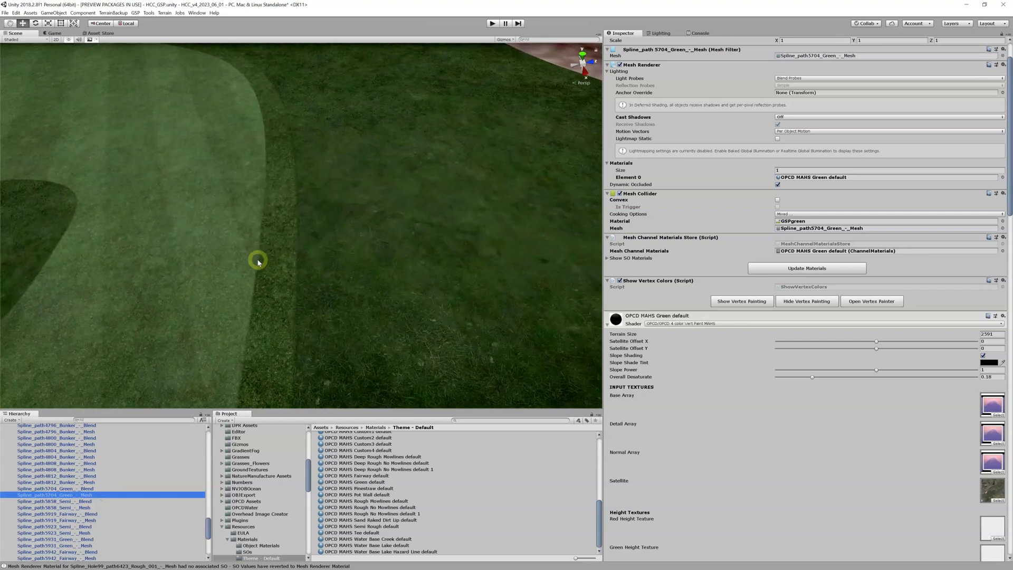
{"action": "left_click", "coordinate": [258, 256]}
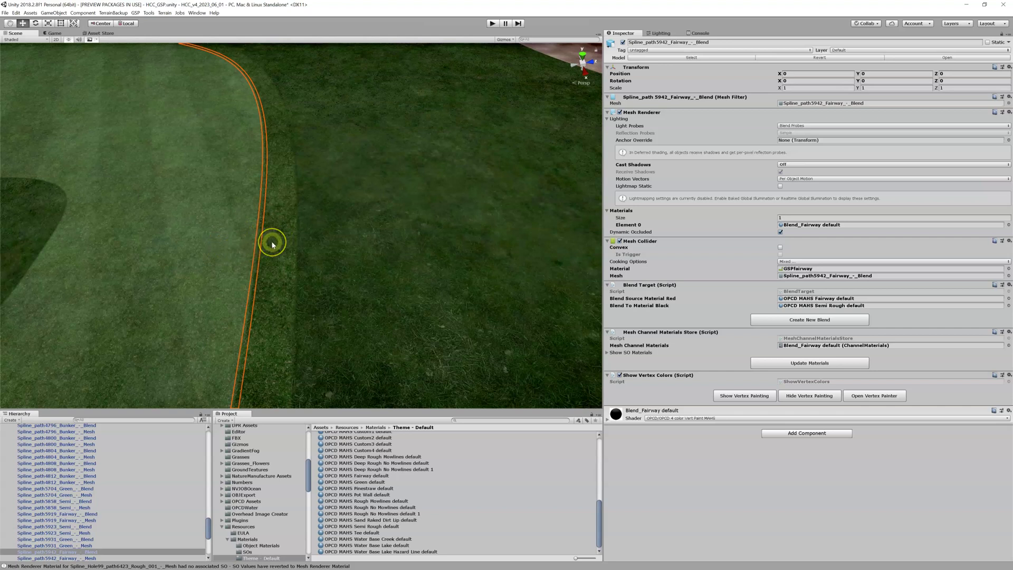
{"action": "left_click", "coordinate": [407, 217]}
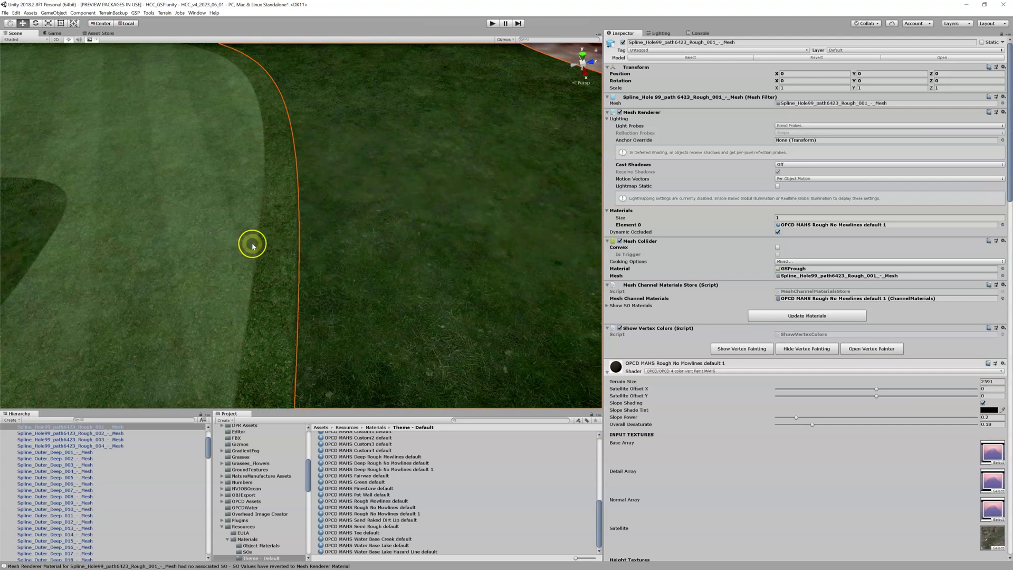
{"action": "scroll", "coordinate": [253, 247], "scroll_direction": "up", "scroll_amount": 2}
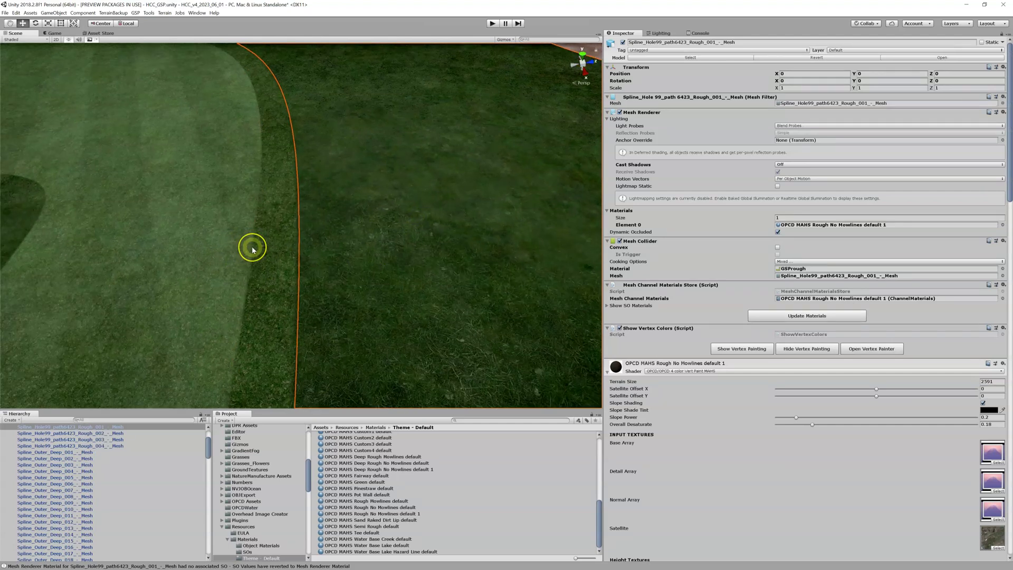
{"action": "left_click", "coordinate": [215, 238]}
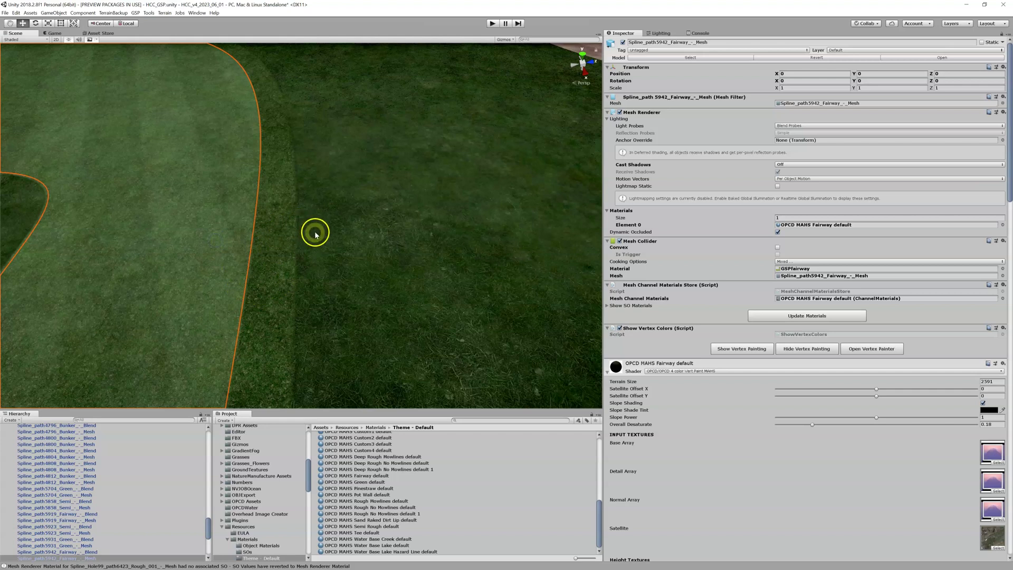
{"action": "scroll", "coordinate": [317, 233], "scroll_direction": "up", "scroll_amount": 10}
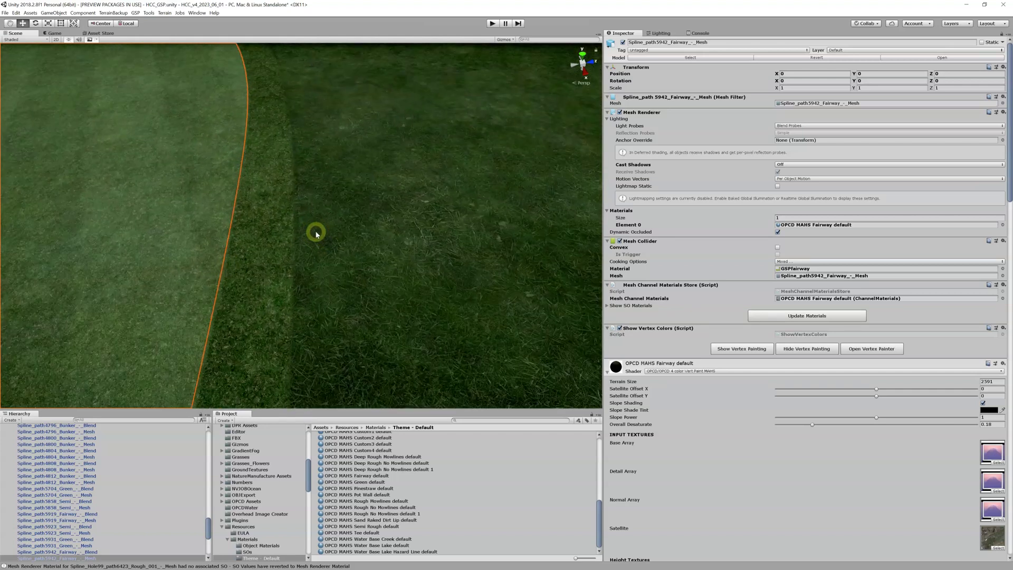
{"action": "scroll", "coordinate": [317, 234], "scroll_direction": "down", "scroll_amount": 8}
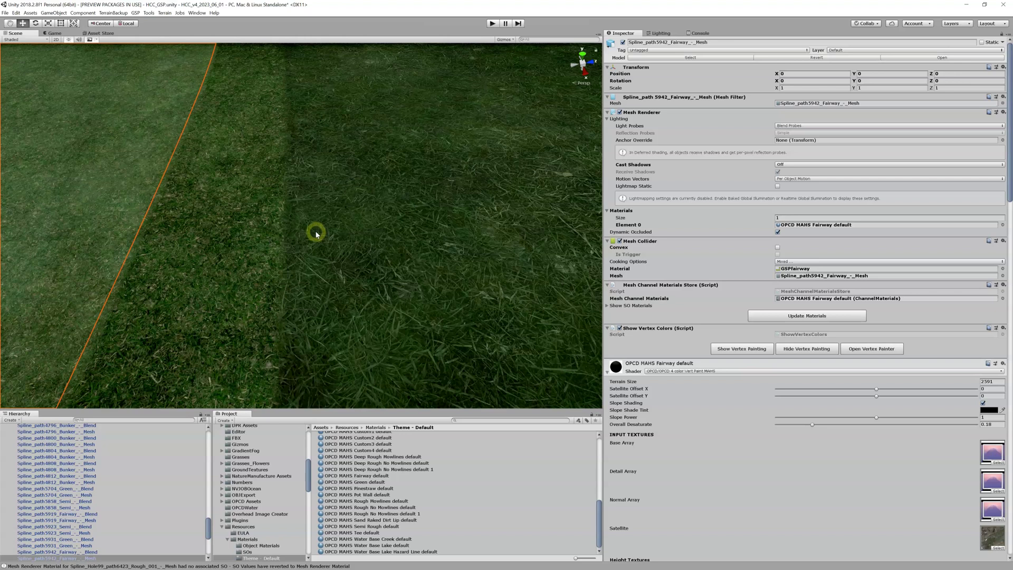
{"action": "scroll", "coordinate": [317, 234], "scroll_direction": "down", "scroll_amount": 1}
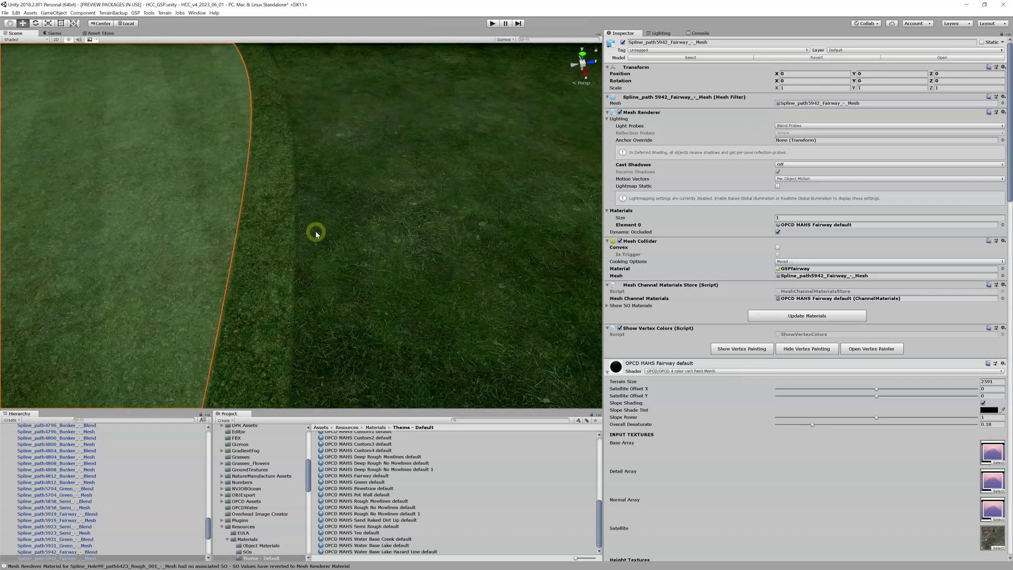
{"action": "left_click", "coordinate": [281, 79]}
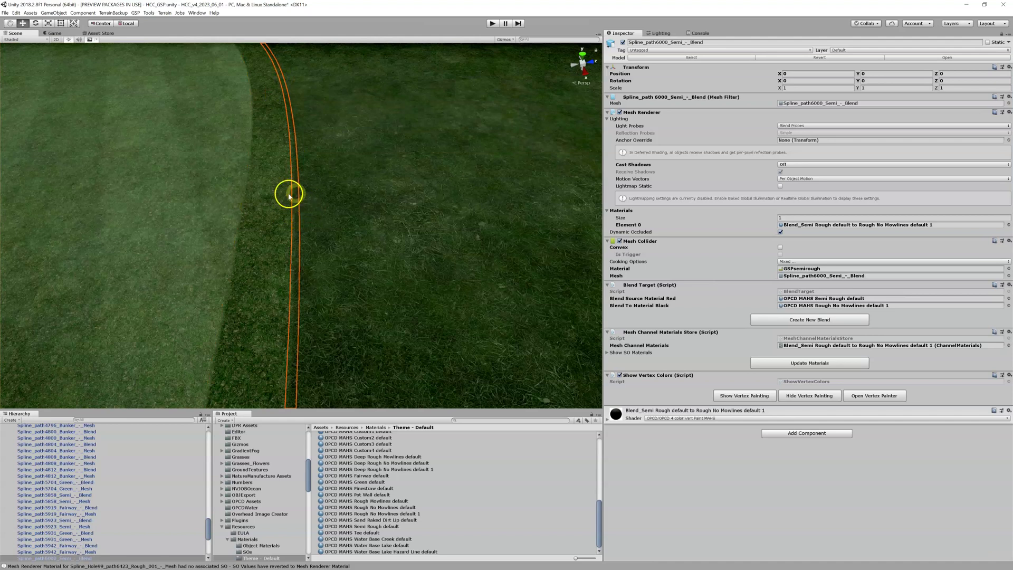
{"action": "left_click", "coordinate": [315, 216]}
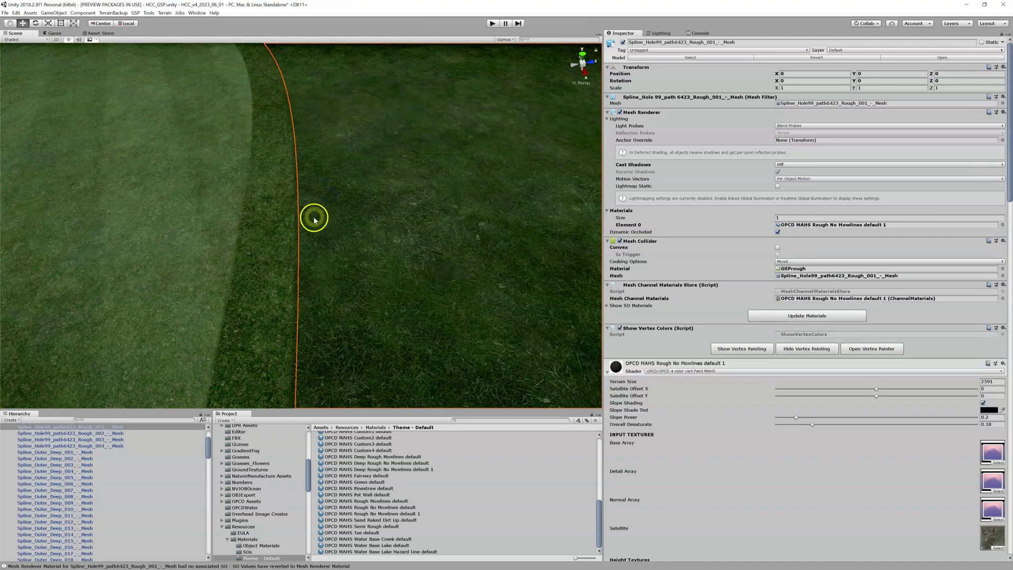
{"action": "left_click", "coordinate": [195, 198]}
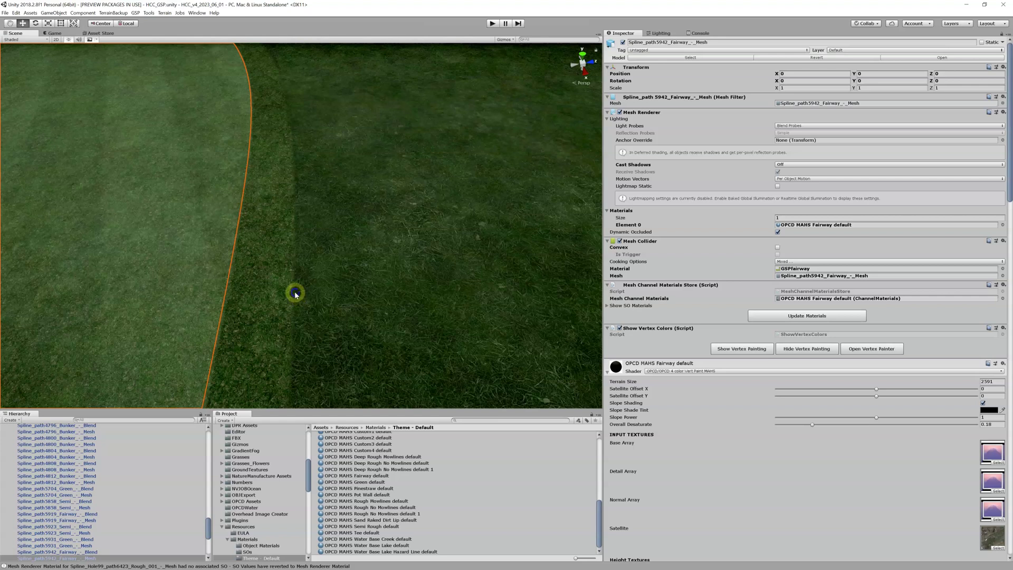
- Review the shader settings of the semi rough to rough blend strip's material, especially its Channel Blends, and inspect the strip up close
{"action": "left_click", "coordinate": [294, 293]}
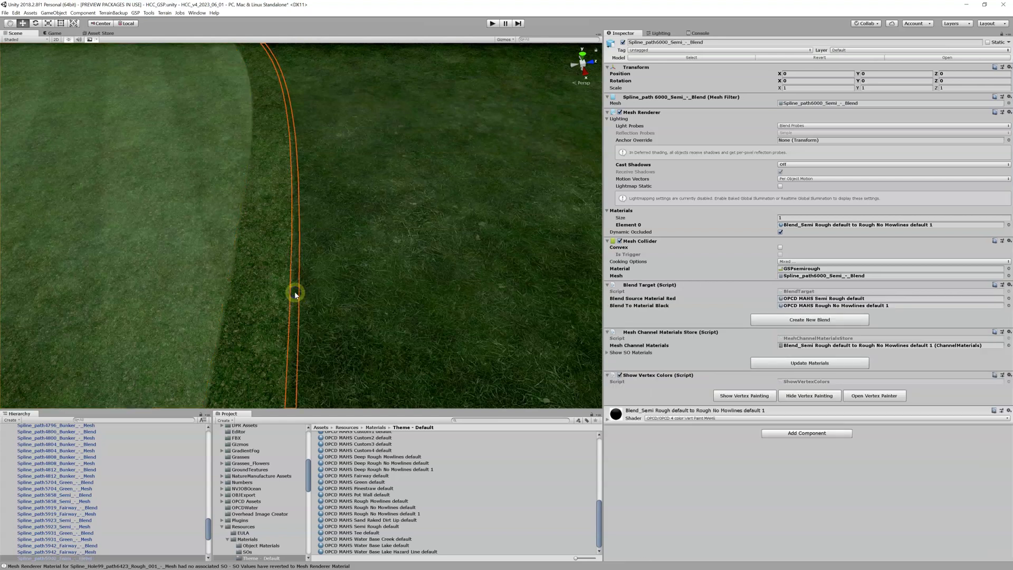
{"action": "left_click", "coordinate": [606, 417]}
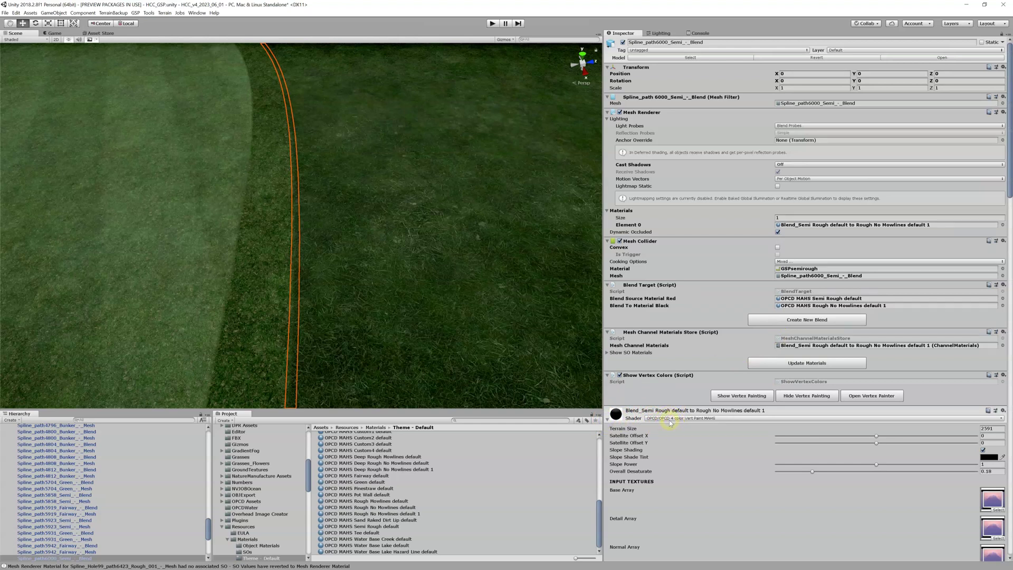
{"action": "scroll", "coordinate": [670, 422], "scroll_direction": "down", "scroll_amount": 10}
{"action": "scroll", "coordinate": [670, 421], "scroll_direction": "down", "scroll_amount": 11}
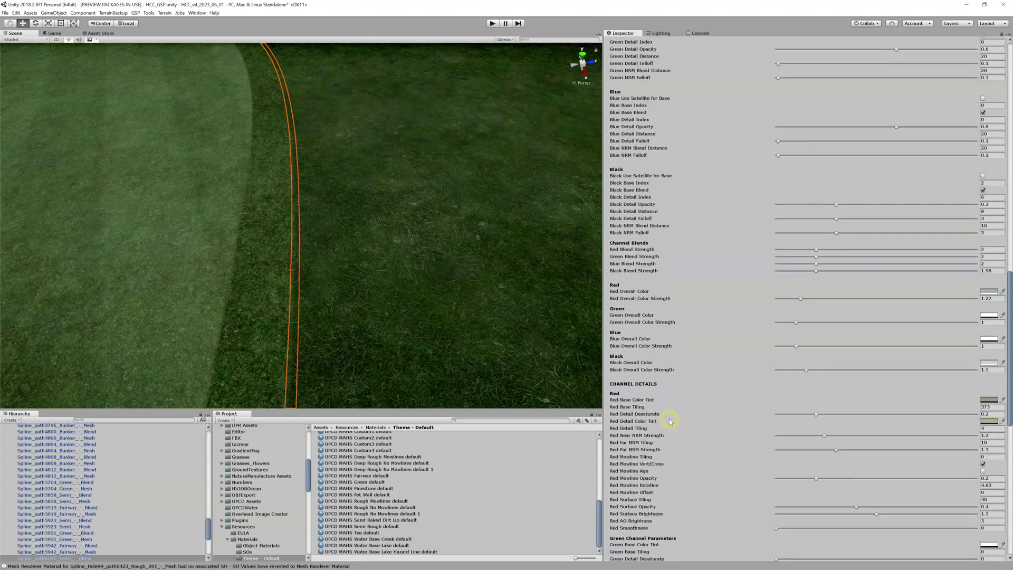
{"action": "scroll", "coordinate": [670, 420], "scroll_direction": "down", "scroll_amount": 2}
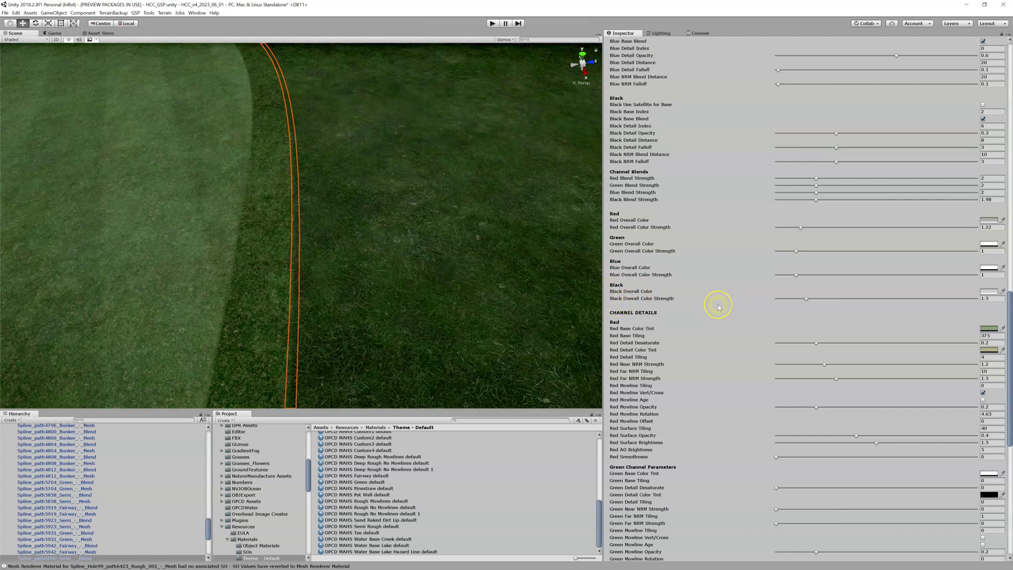
{"action": "scroll", "coordinate": [718, 305], "scroll_direction": "down", "scroll_amount": 15}
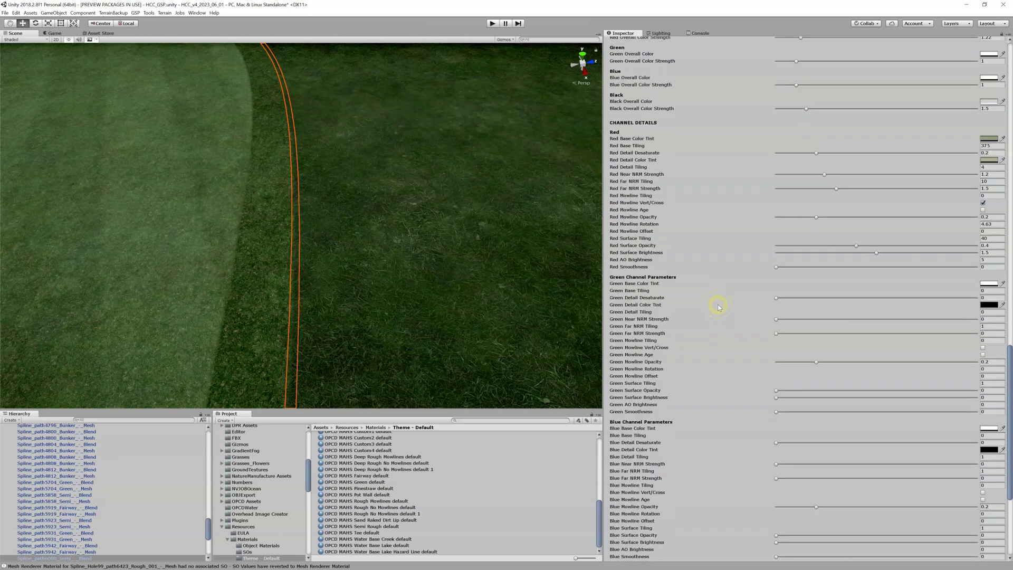
{"action": "scroll", "coordinate": [718, 306], "scroll_direction": "up", "scroll_amount": 16}
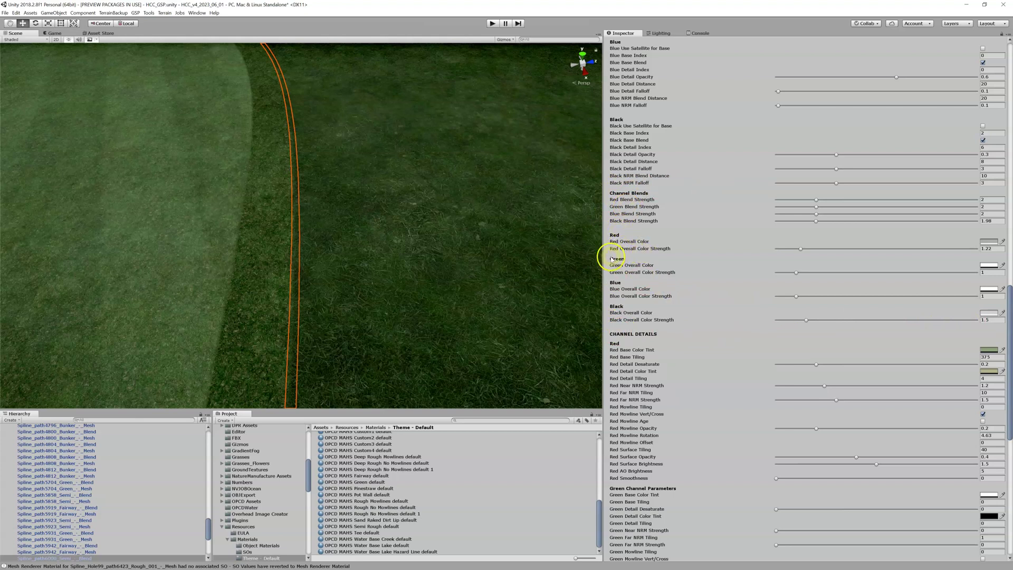
{"action": "scroll", "coordinate": [327, 251], "scroll_direction": "up", "scroll_amount": 2}
{"action": "scroll", "coordinate": [326, 250], "scroll_direction": "up", "scroll_amount": 2}
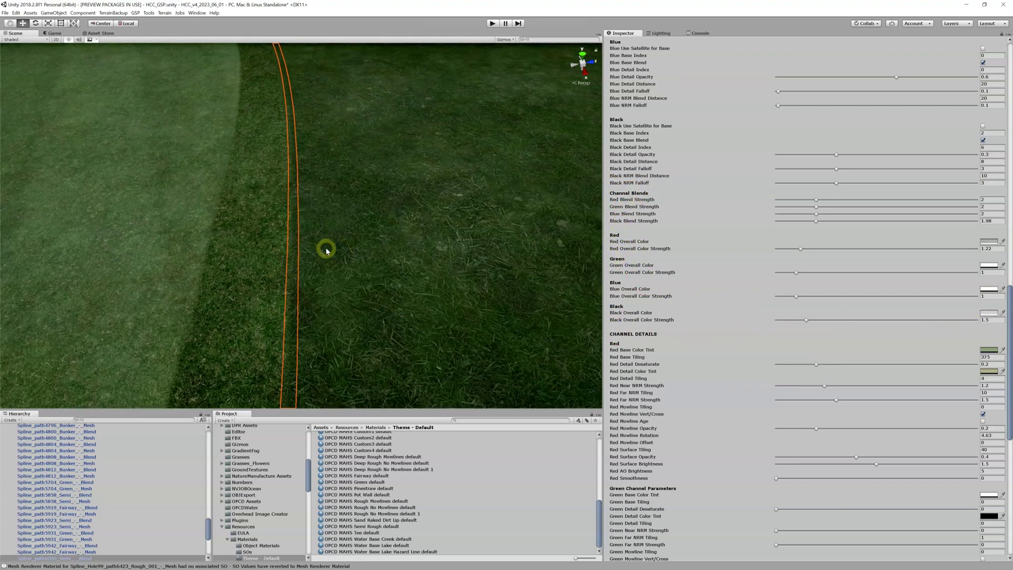
{"action": "scroll", "coordinate": [326, 251], "scroll_direction": "up", "scroll_amount": 2}
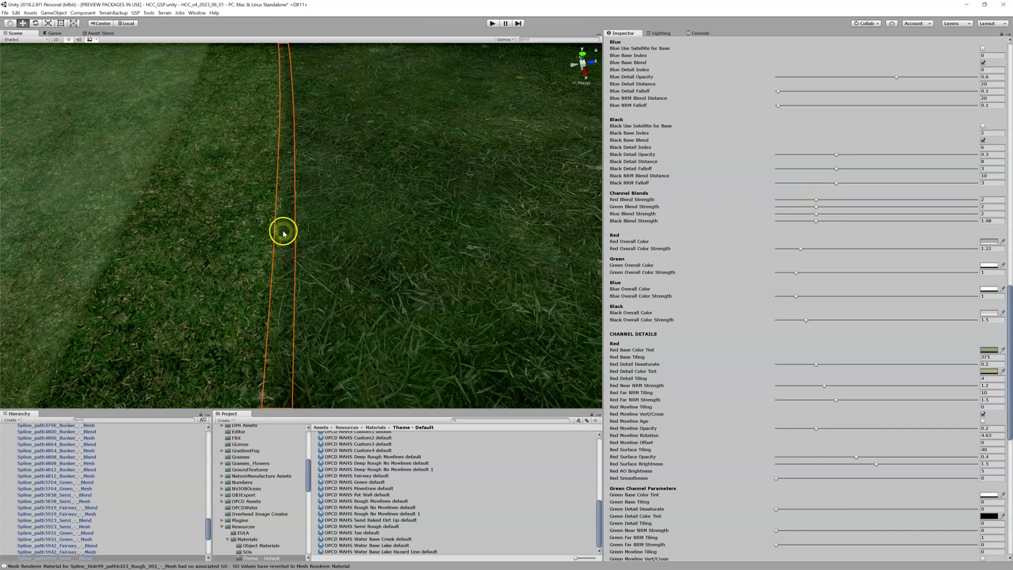
- Set the blend material's Red Blend Strength to 10 and Black Blend Strength to 0.001
{"action": "left_click", "coordinate": [815, 201]}
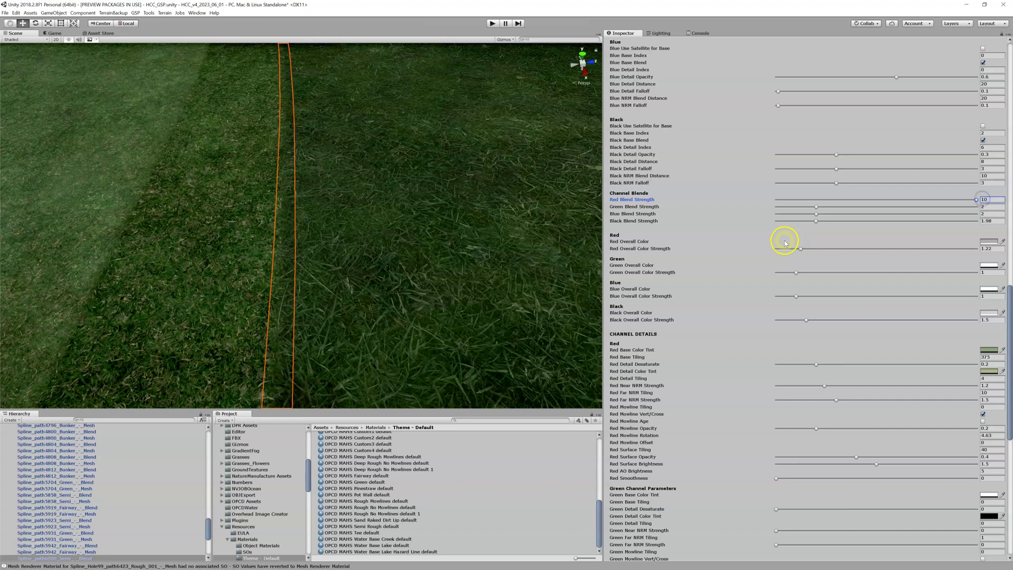
{"action": "left_click", "coordinate": [815, 221]}
{"action": "left_click_drag", "start_coordinate": [815, 223], "coordinate": [761, 221]}
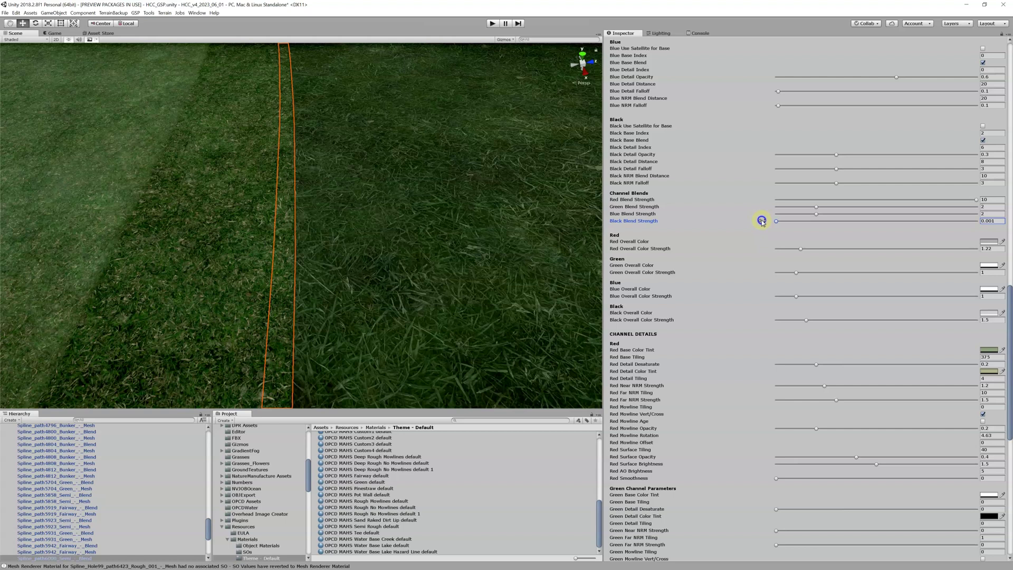
- Lock the inspector on the semi rough blend strip and select neighbouring meshes to compare the blended edge without its outline
{"action": "left_click", "coordinate": [63, 182]}
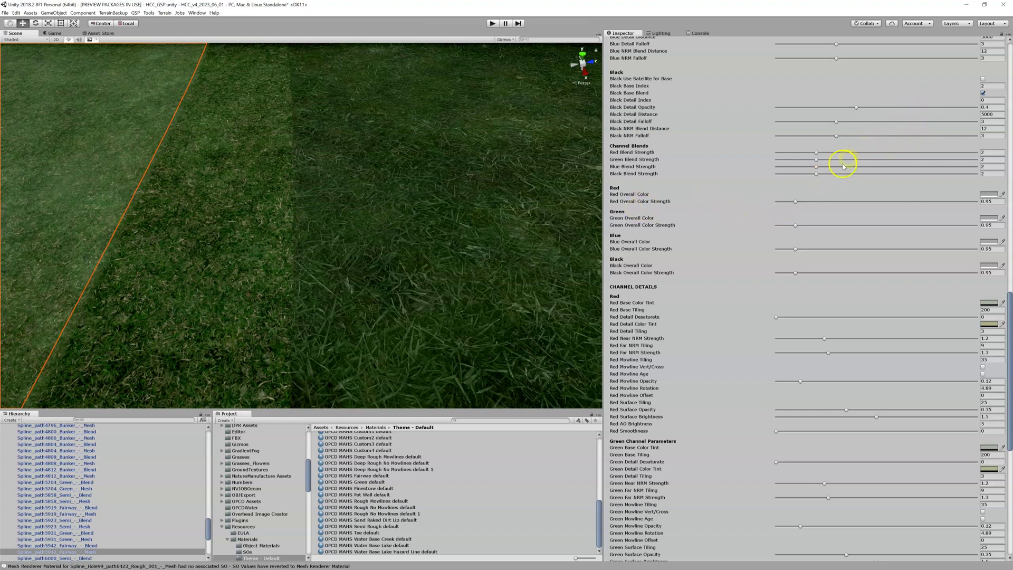
{"action": "left_click", "coordinate": [307, 213]}
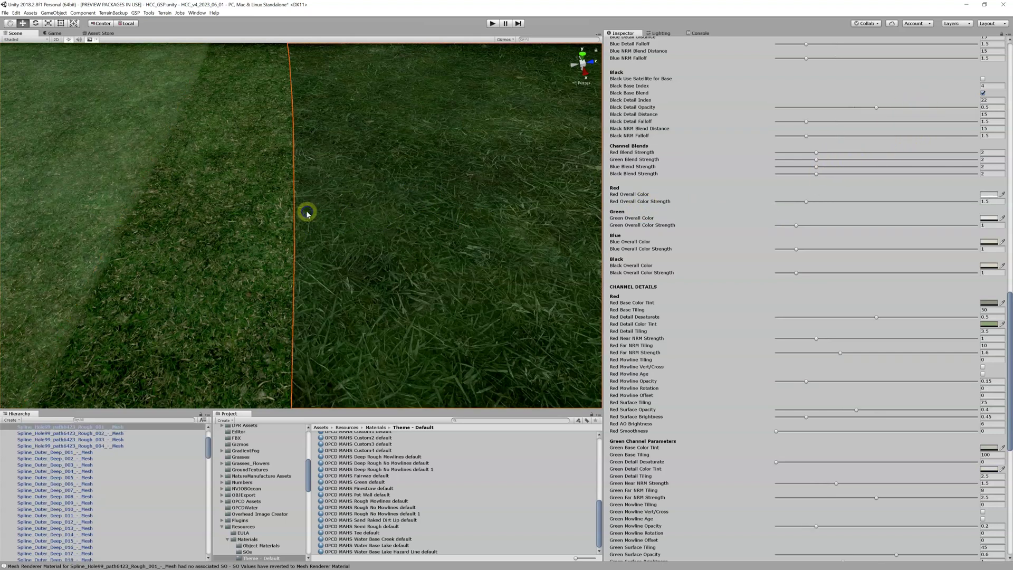
{"action": "left_click", "coordinate": [293, 215]}
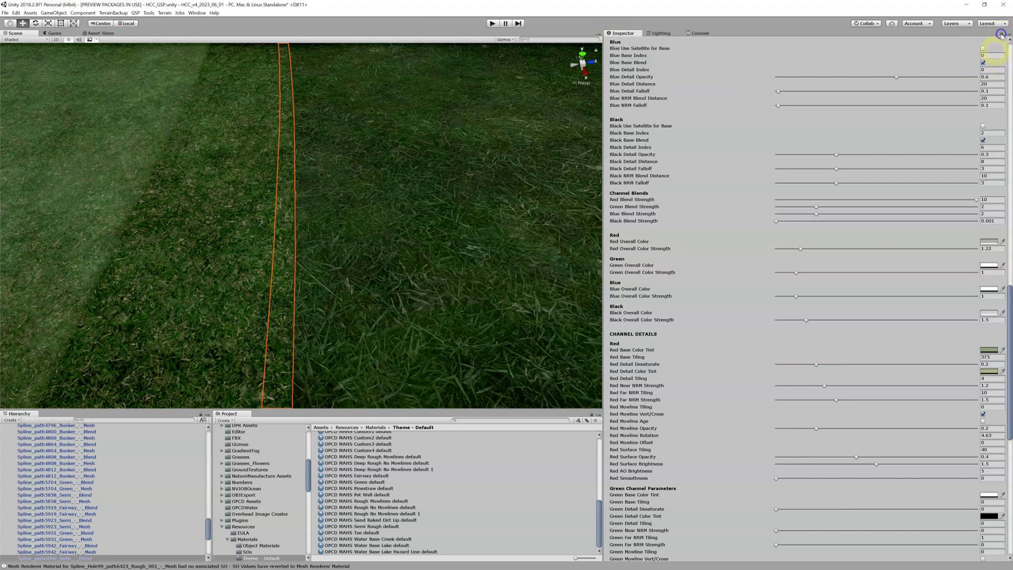
{"action": "left_click", "coordinate": [355, 183]}
{"action": "left_click", "coordinate": [126, 190]}
{"action": "left_click", "coordinate": [427, 217]}
{"action": "left_click", "coordinate": [288, 207]}
{"action": "left_click", "coordinate": [318, 232]}
- Set Black Blend Strength to 10 and Red Blend Strength to 0.001, with the fairway mesh selected to inspect the reversed blend
{"action": "left_click_drag", "start_coordinate": [776, 222], "coordinate": [873, 230]}
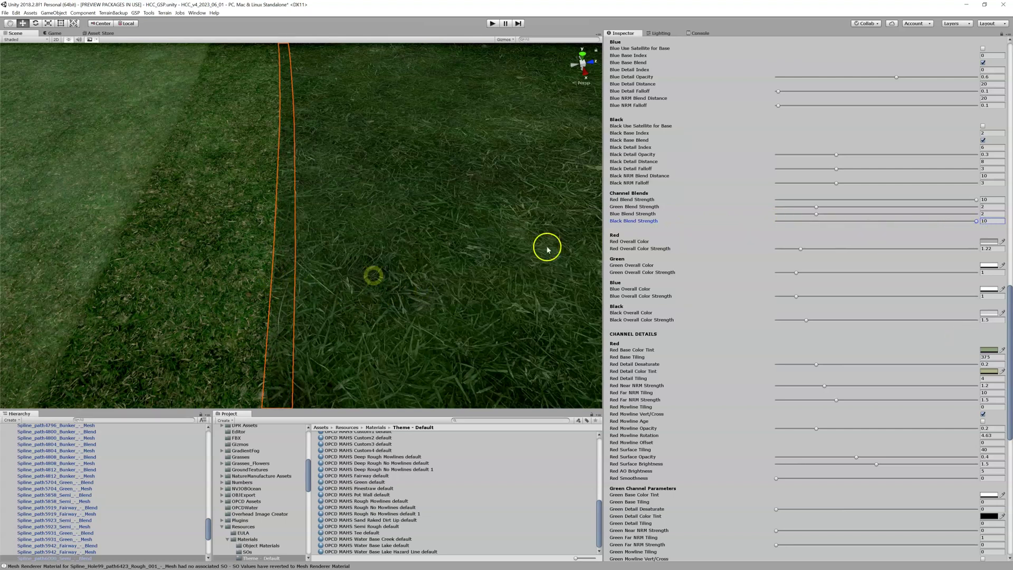
{"action": "left_click_drag", "start_coordinate": [976, 199], "coordinate": [742, 203]}
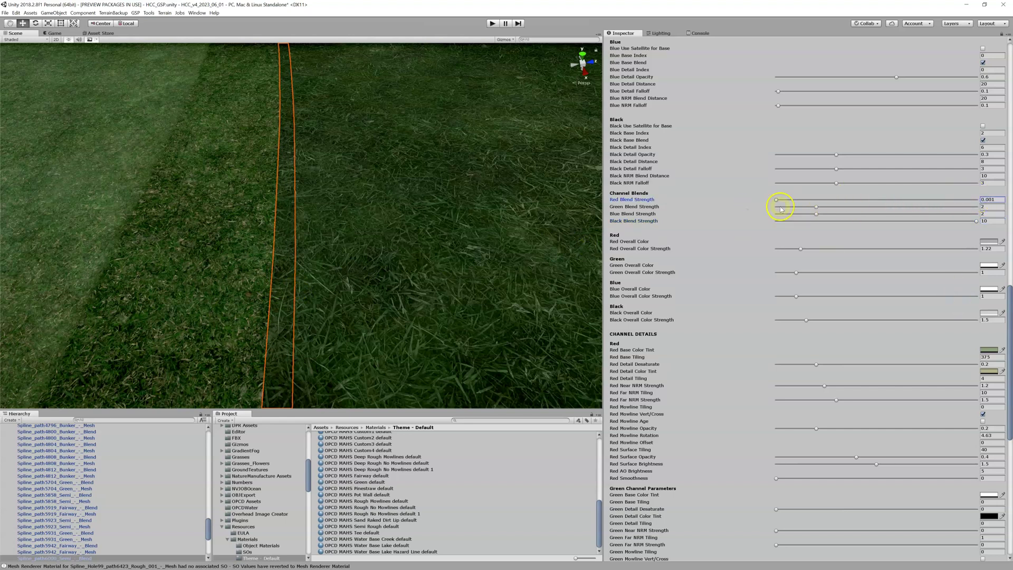
{"action": "left_click", "coordinate": [121, 219]}
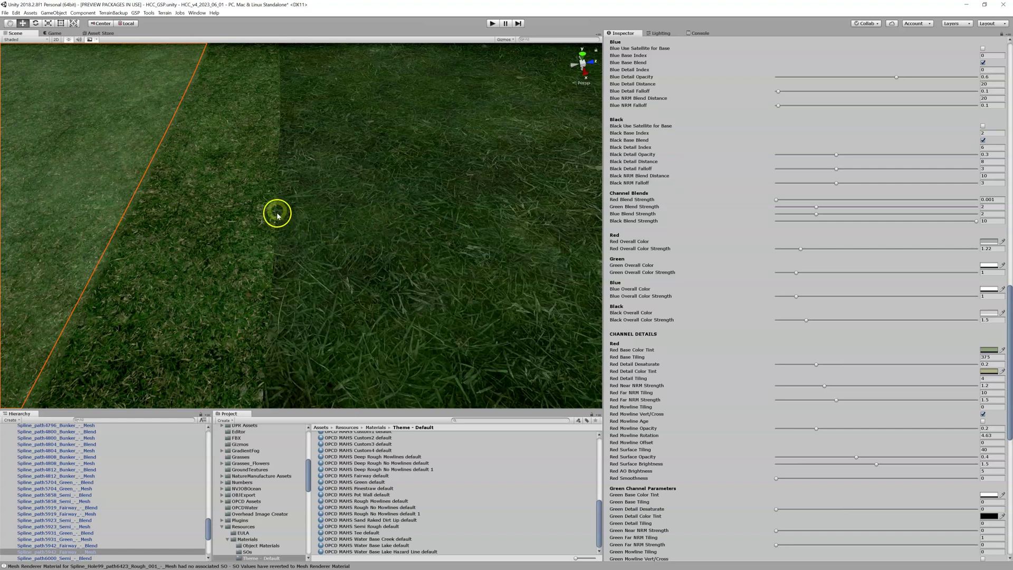
- Set Red Blend Strength to 2.02 and Black Blend Strength to 1.38 to rebalance the semi rough to rough transition
{"action": "left_click_drag", "start_coordinate": [778, 201], "coordinate": [816, 202]}
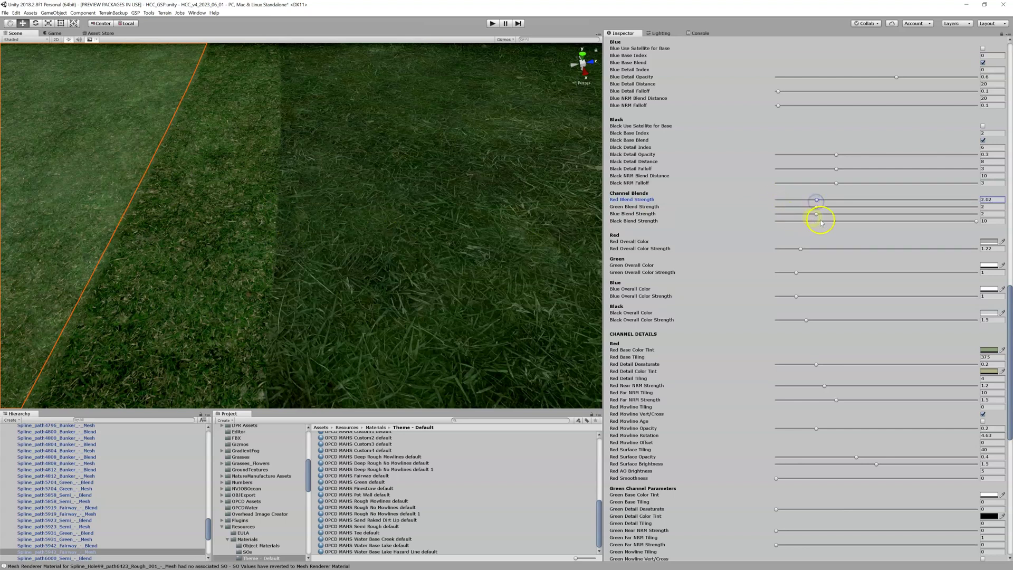
{"action": "mouse_move", "coordinate": [974, 222]}
{"action": "left_mouse_down"}
{"action": "mouse_move", "coordinate": [758, 229]}
{"action": "mouse_move", "coordinate": [937, 238]}
{"action": "mouse_move", "coordinate": [799, 230]}
{"action": "left_mouse_up"}
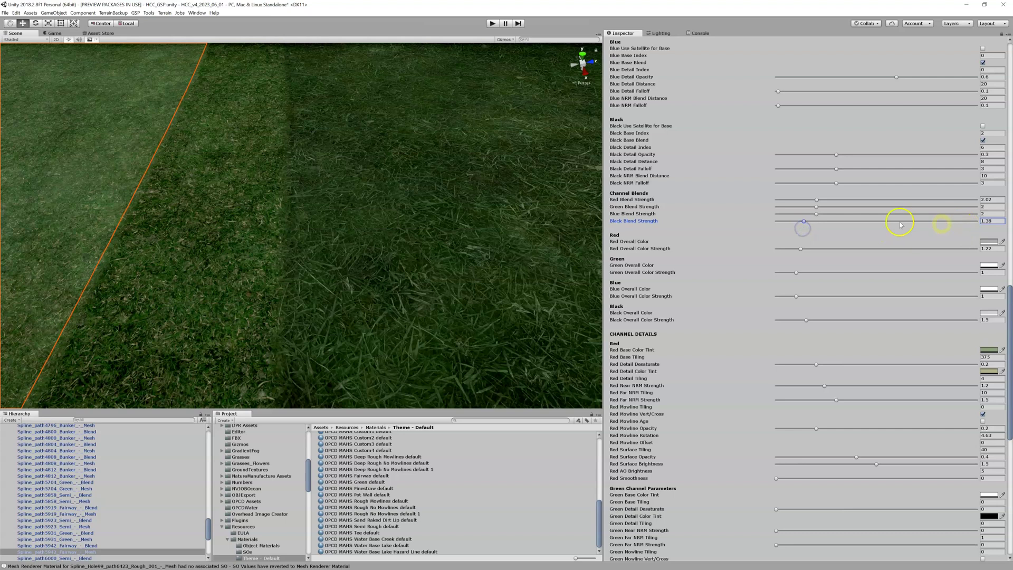
{"action": "scroll", "coordinate": [357, 227], "scroll_direction": "down", "scroll_amount": 3}
{"action": "scroll", "coordinate": [357, 228], "scroll_direction": "down", "scroll_amount": 1}
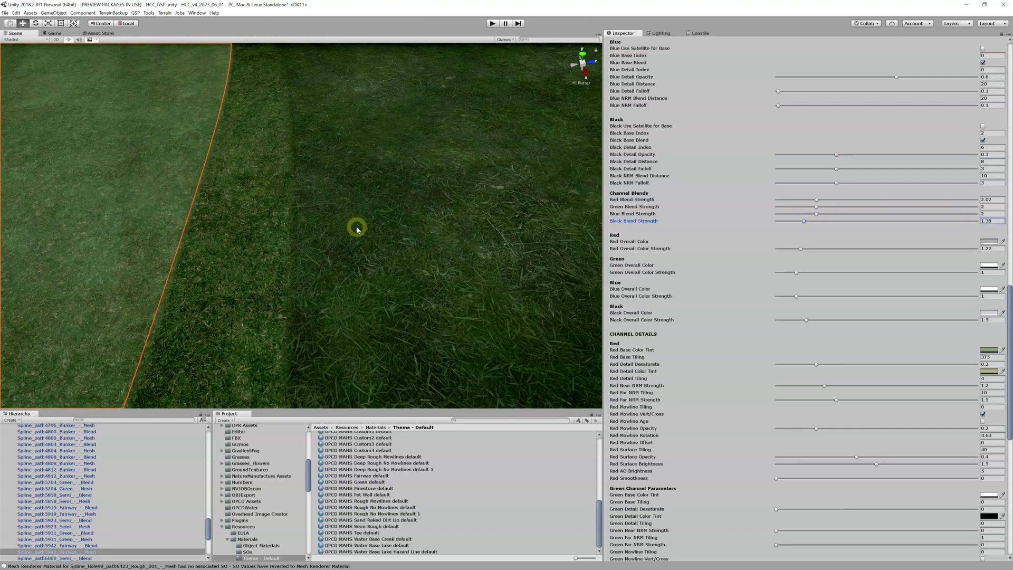
- Examine the blend material's texture and blend target settings, and the semi rough to rough edge from close up and farther away
{"action": "scroll", "coordinate": [872, 209], "scroll_direction": "up", "scroll_amount": 5}
{"action": "scroll", "coordinate": [873, 211], "scroll_direction": "up", "scroll_amount": 4}
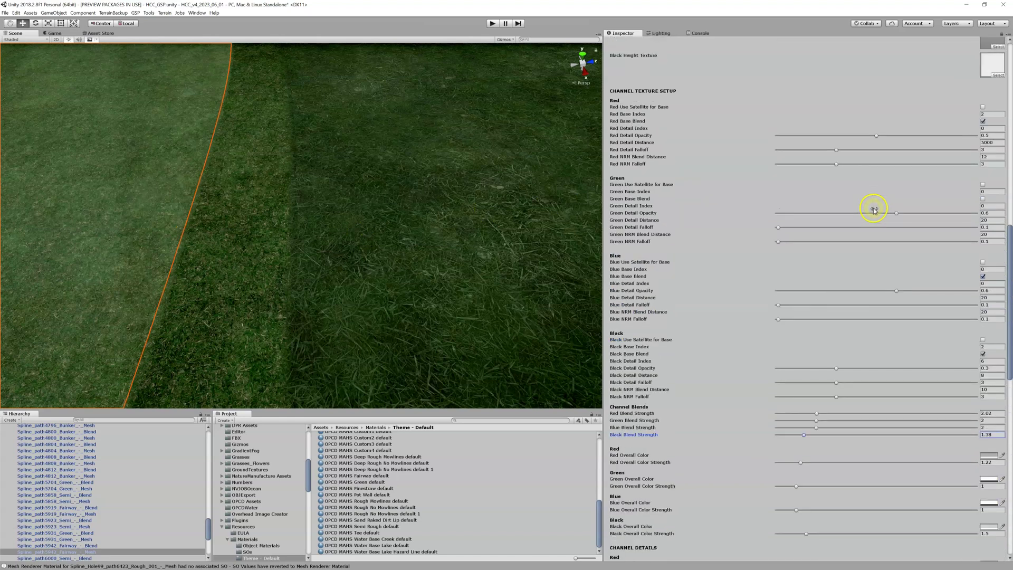
{"action": "scroll", "coordinate": [873, 210], "scroll_direction": "up", "scroll_amount": 2}
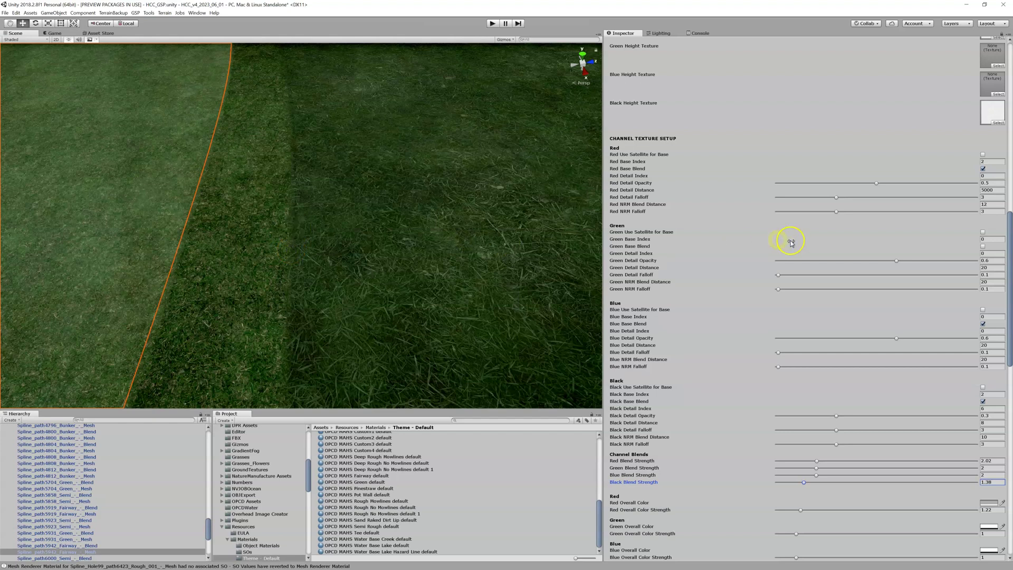
{"action": "scroll", "coordinate": [788, 240], "scroll_direction": "up", "scroll_amount": 5}
{"action": "scroll", "coordinate": [790, 242], "scroll_direction": "up", "scroll_amount": 5}
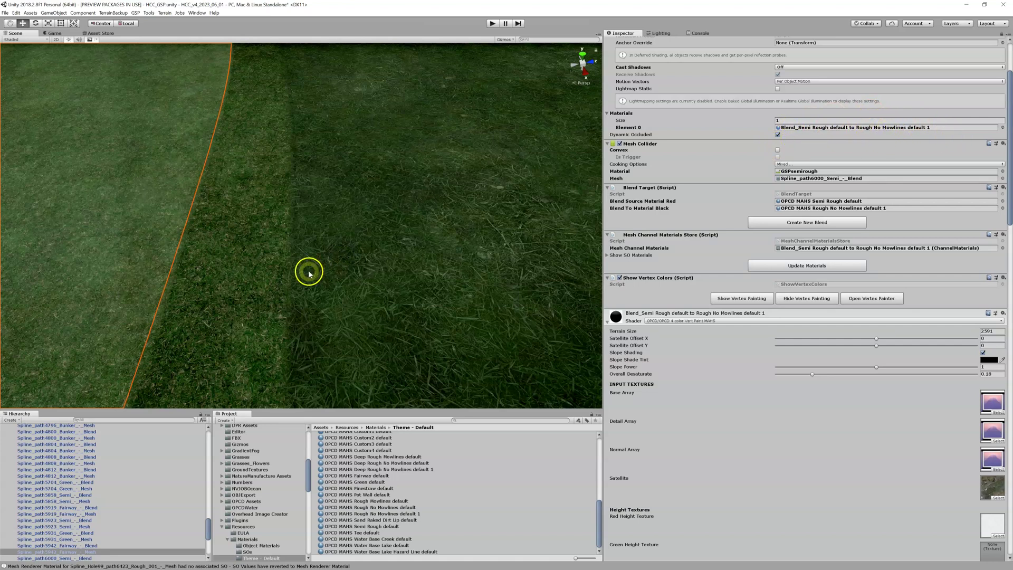
{"action": "scroll", "coordinate": [309, 273], "scroll_direction": "up", "scroll_amount": 2}
{"action": "scroll", "coordinate": [309, 273], "scroll_direction": "down", "scroll_amount": 4}
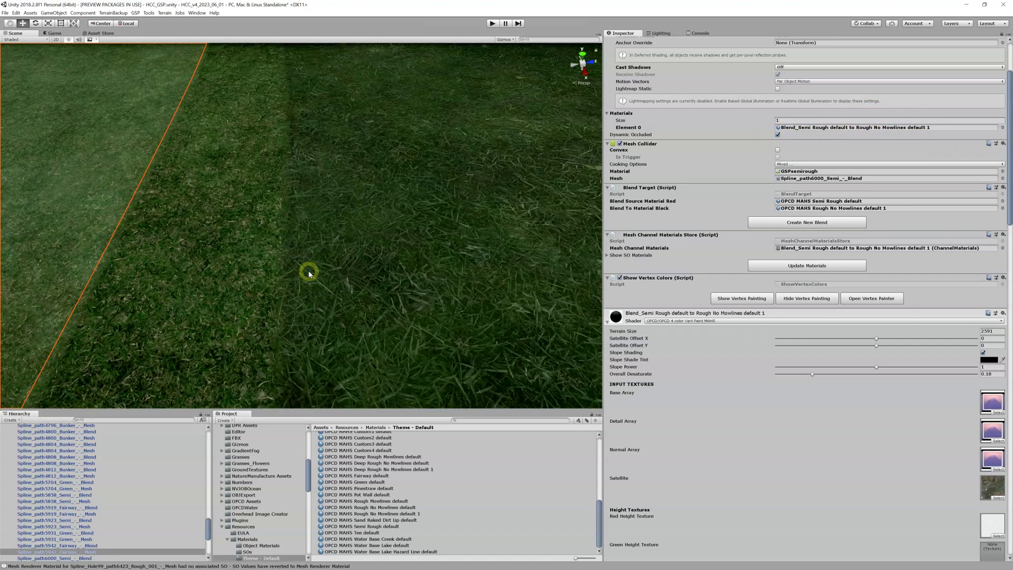
{"action": "scroll", "coordinate": [310, 273], "scroll_direction": "down", "scroll_amount": 3}
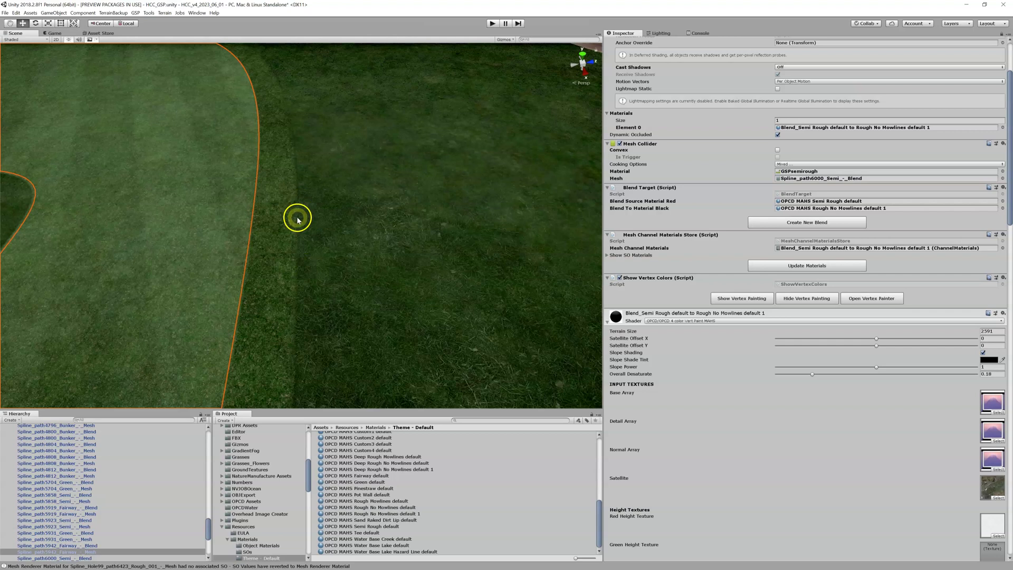
{"action": "scroll", "coordinate": [298, 218], "scroll_direction": "up", "scroll_amount": 5}
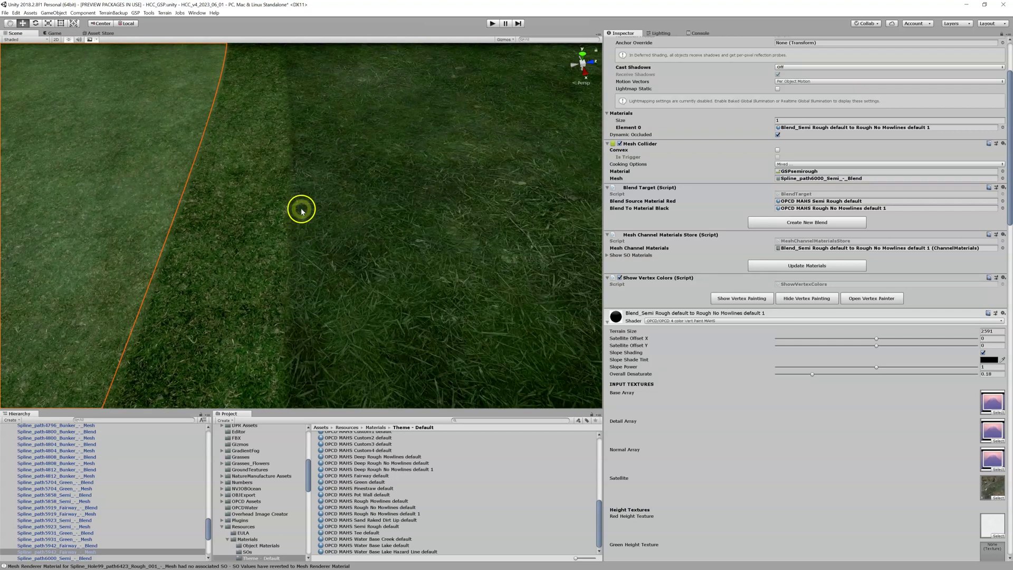
- Select the semi rough blend strip, set its material's Black Overall Color to D4D4D4, and reselect the fairway mesh to check the edge
{"action": "left_click", "coordinate": [295, 232]}
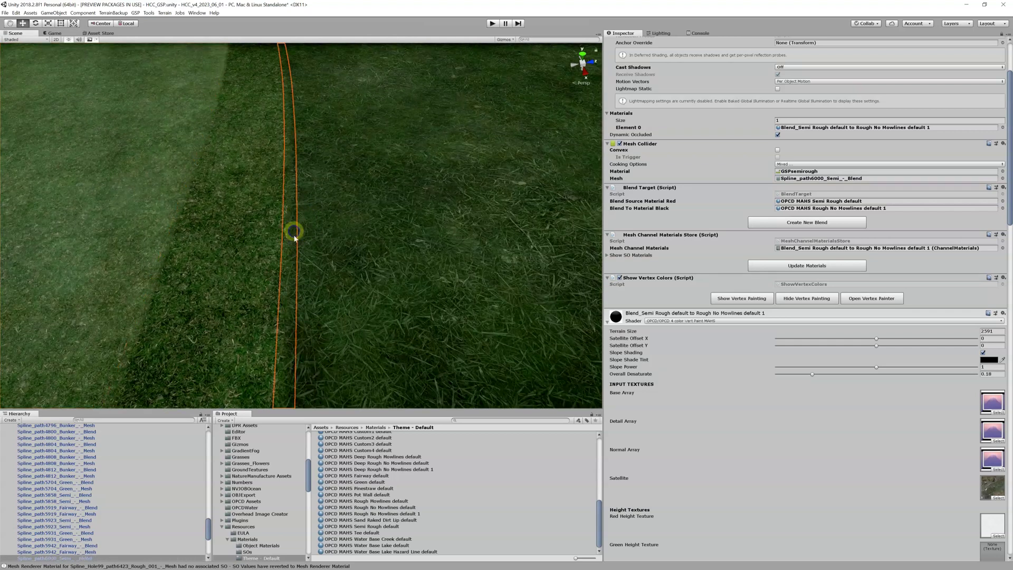
{"action": "scroll", "coordinate": [787, 346], "scroll_direction": "down", "scroll_amount": 10}
{"action": "scroll", "coordinate": [787, 351], "scroll_direction": "down", "scroll_amount": 15}
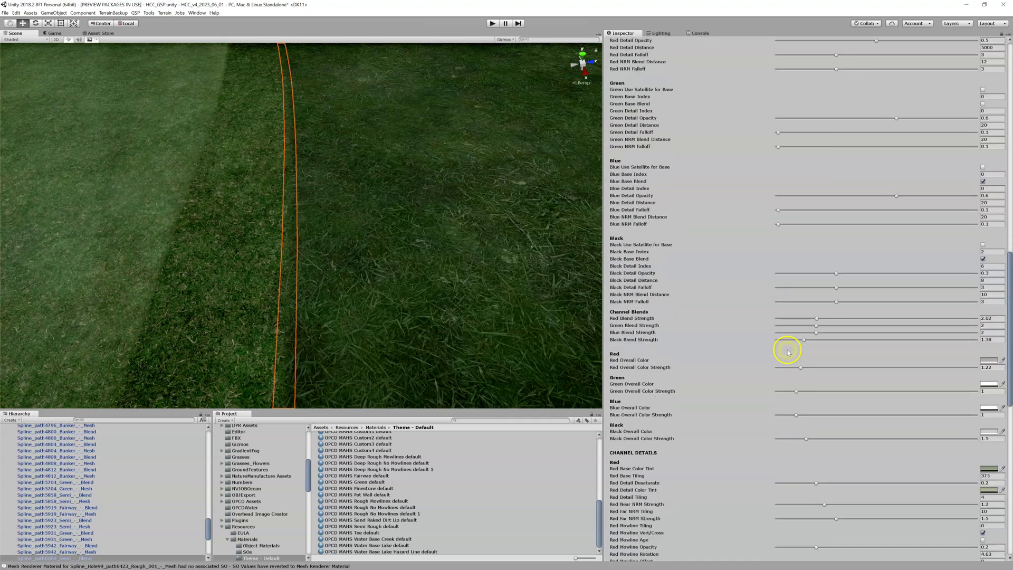
{"action": "scroll", "coordinate": [786, 351], "scroll_direction": "up", "scroll_amount": 3}
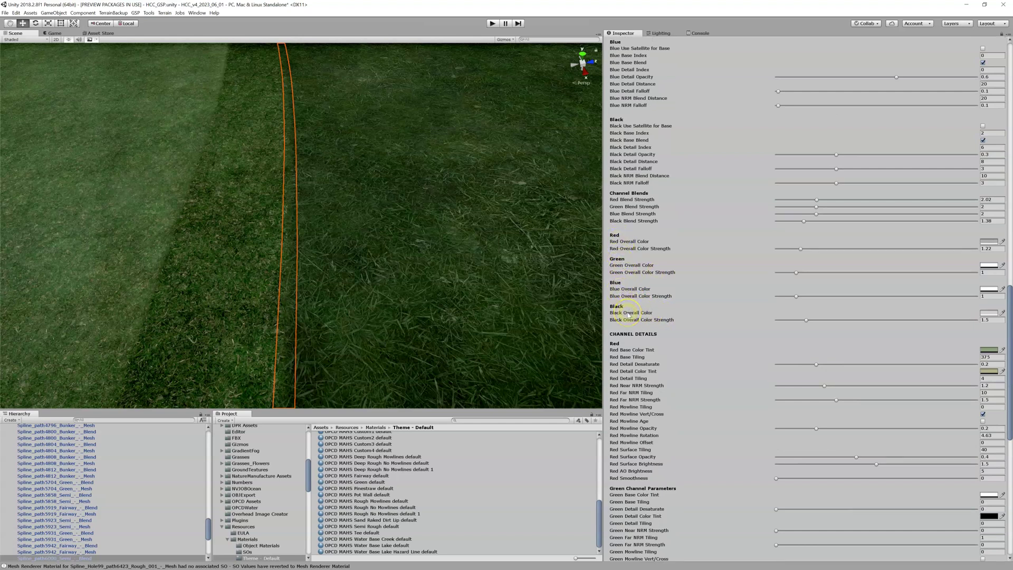
{"action": "left_click", "coordinate": [985, 316]}
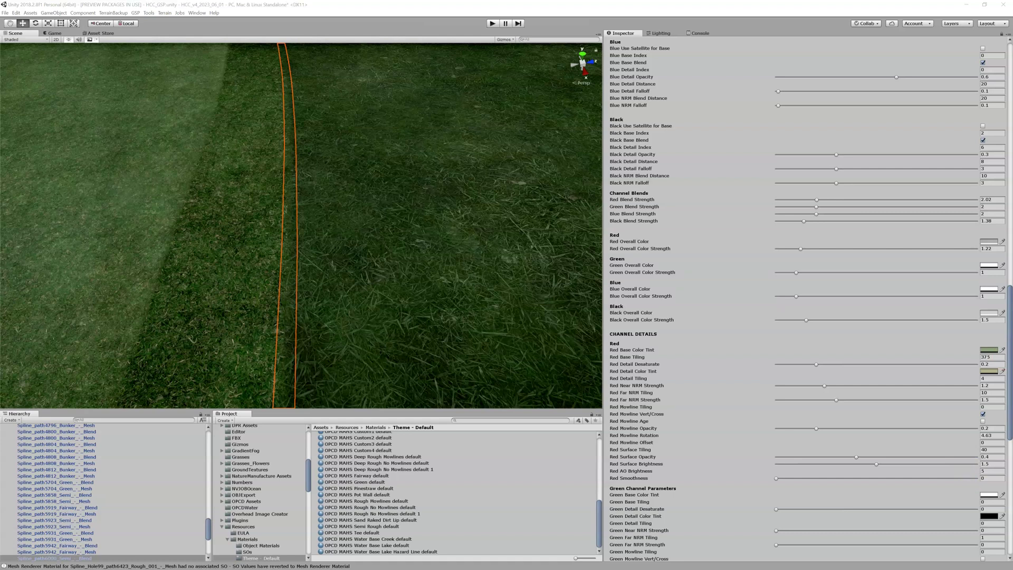
{"action": "left_click_drag", "start_coordinate": [1000, 237], "coordinate": [513, 78]}
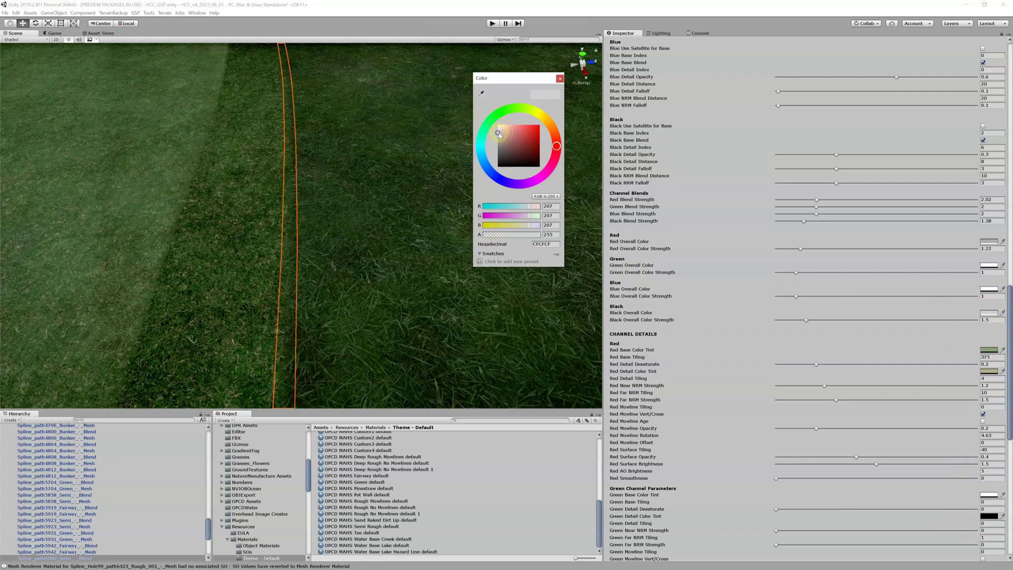
{"action": "mouse_move", "coordinate": [498, 133]}
{"action": "left_mouse_down"}
{"action": "mouse_move", "coordinate": [522, 135]}
{"action": "mouse_move", "coordinate": [495, 133]}
{"action": "left_mouse_up"}
{"action": "left_click", "coordinate": [149, 125]}
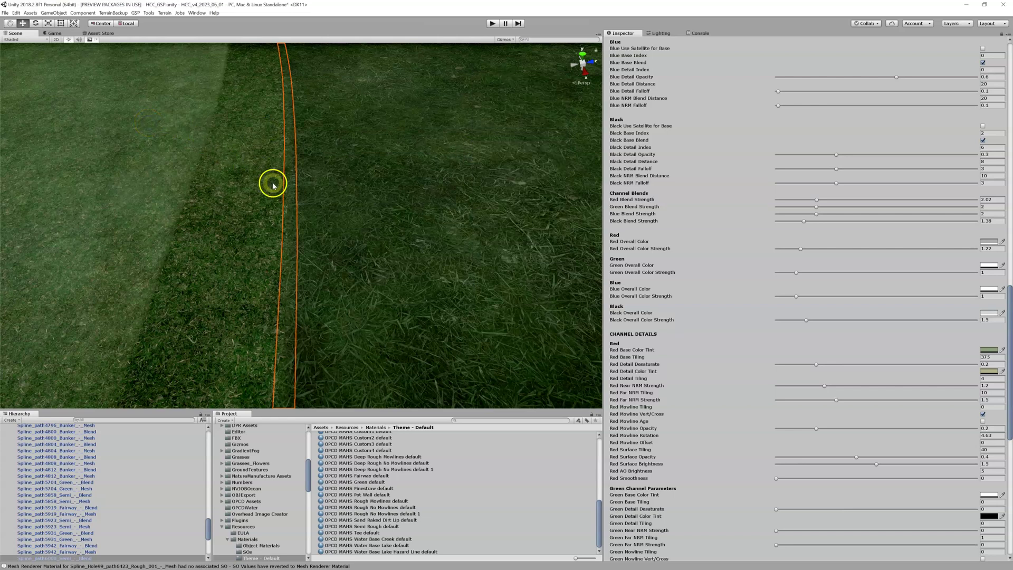
{"action": "left_click", "coordinate": [149, 168]}
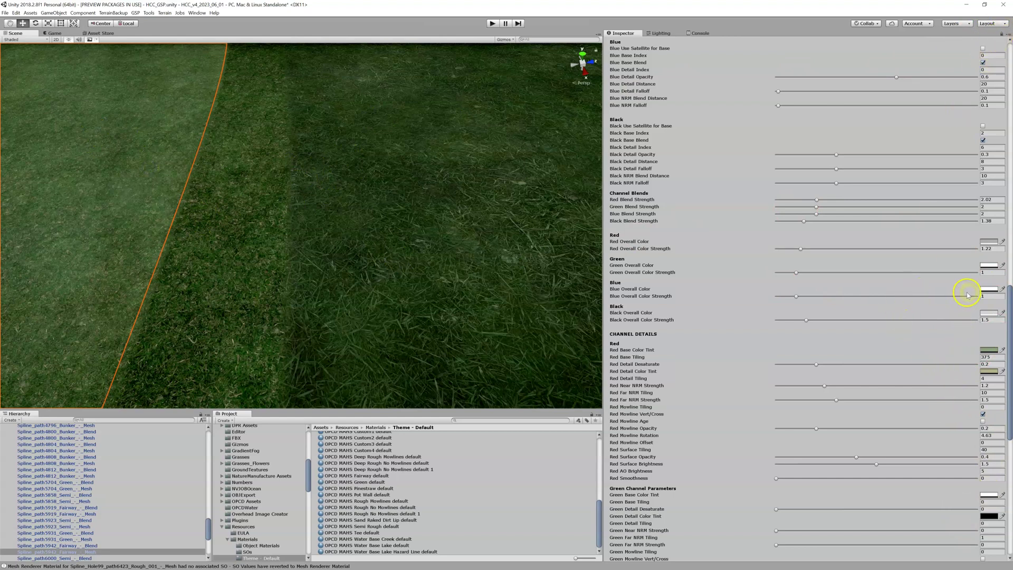
- Readjust the blend material's Black Overall Color within the light greys and close the colour picker
{"action": "left_click", "coordinate": [988, 315]}
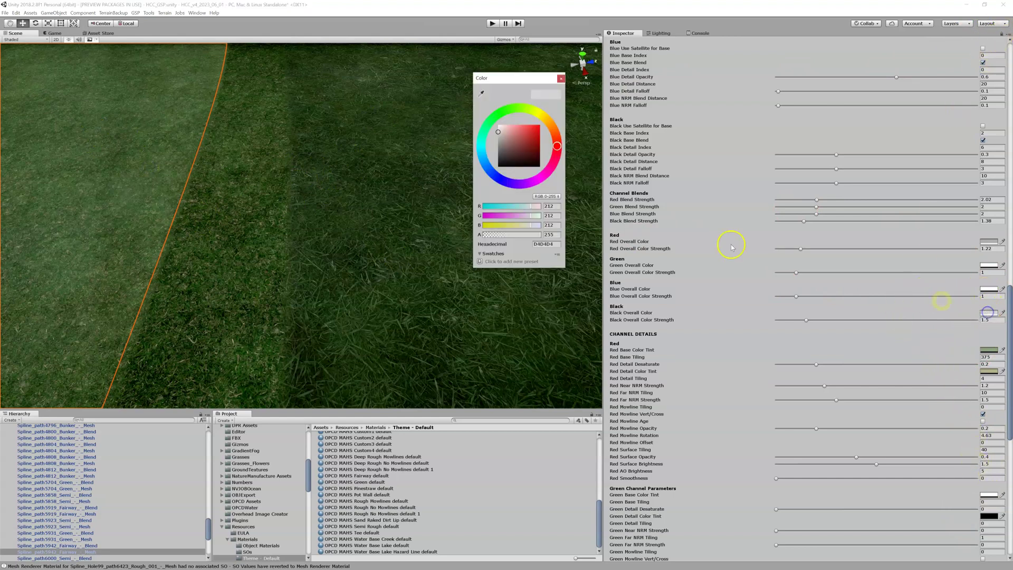
{"action": "left_click_drag", "start_coordinate": [505, 128], "coordinate": [489, 131]}
{"action": "left_click", "coordinate": [560, 78]}
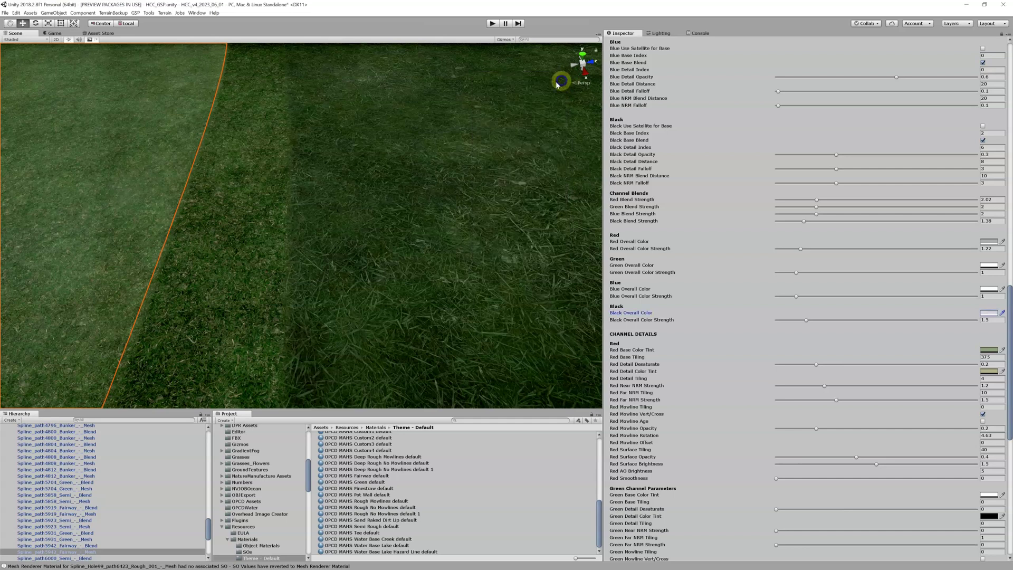
- Examine the recoloured blend edge at several distances, selecting the blend strip briefly and returning to the fairway mesh
{"action": "scroll", "coordinate": [355, 171], "scroll_direction": "down", "scroll_amount": 6}
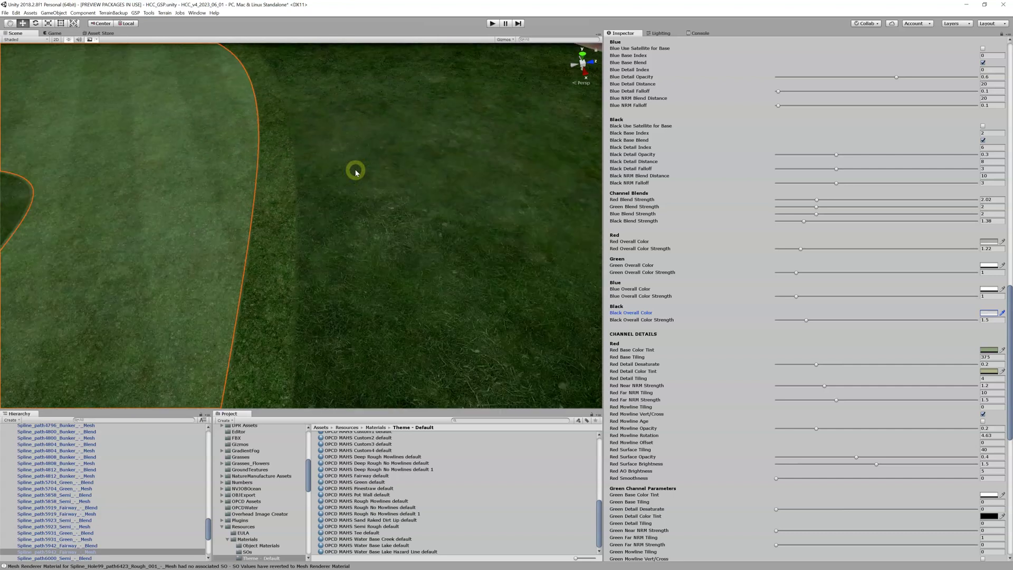
{"action": "scroll", "coordinate": [355, 171], "scroll_direction": "down", "scroll_amount": 2}
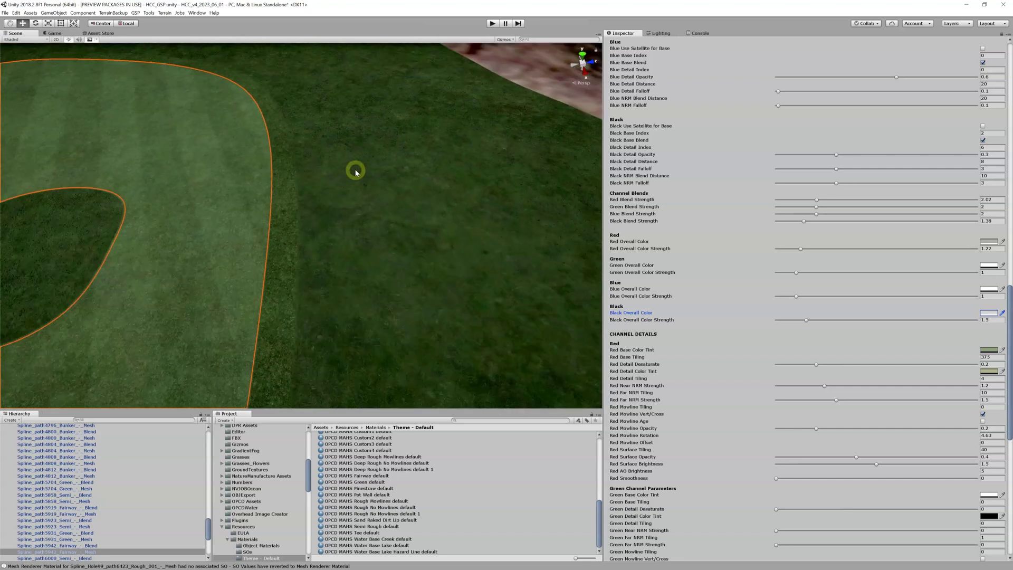
{"action": "left_click", "coordinate": [299, 231]}
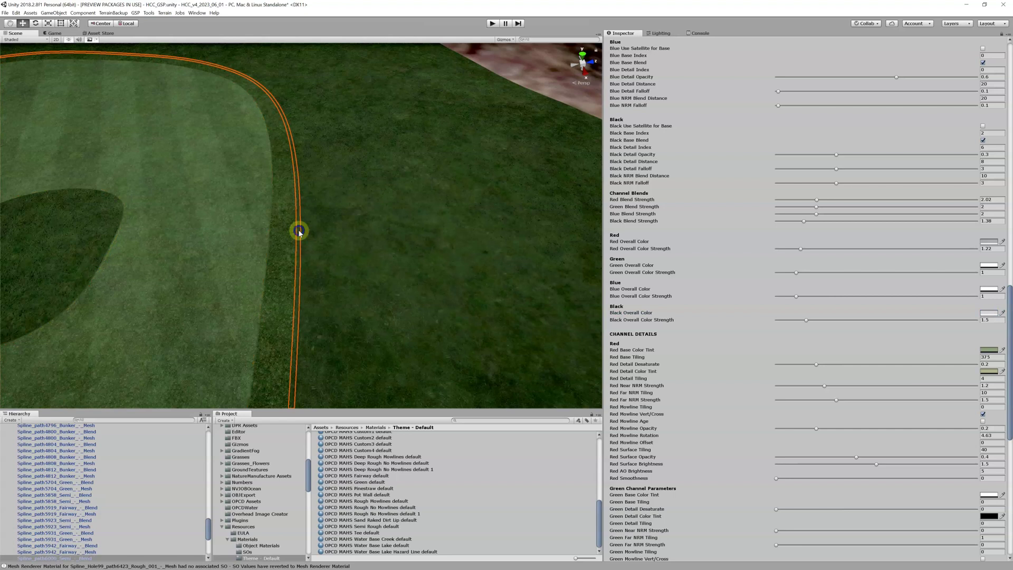
{"action": "left_click", "coordinate": [246, 219]}
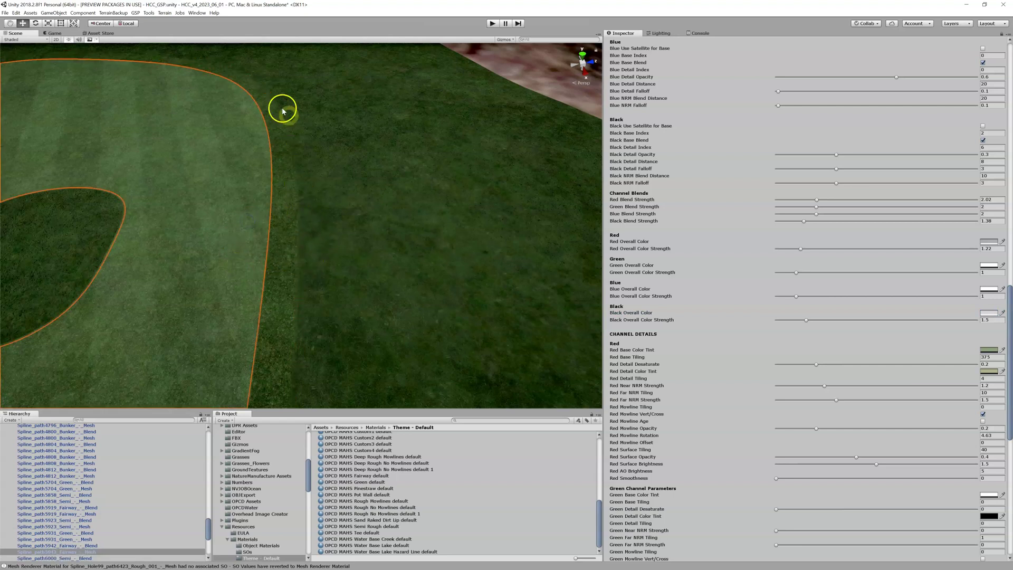
{"action": "left_click", "coordinate": [289, 289]}
{"action": "scroll", "coordinate": [289, 289], "scroll_direction": "up", "scroll_amount": 10}
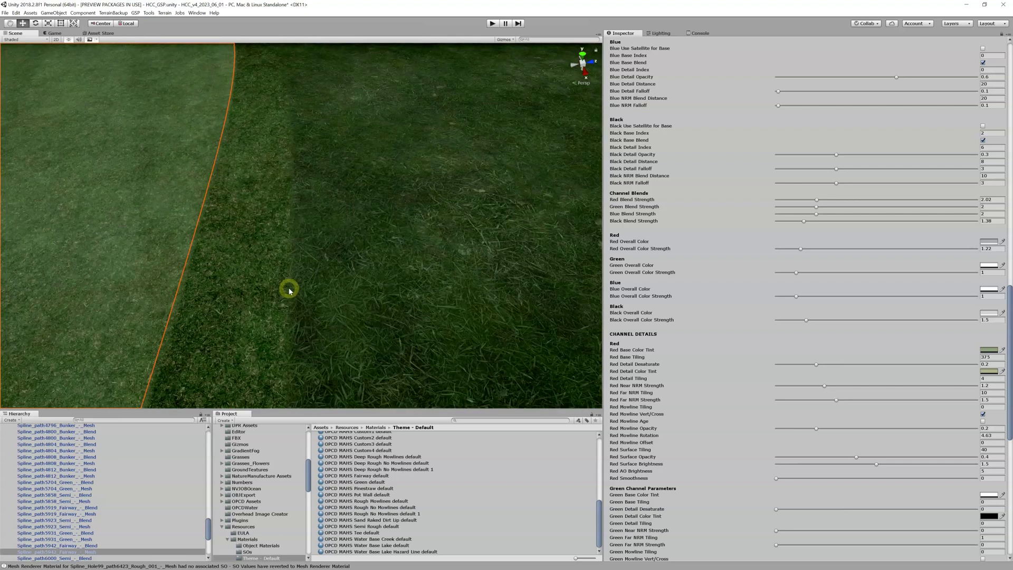
{"action": "scroll", "coordinate": [289, 289], "scroll_direction": "down", "scroll_amount": 5}
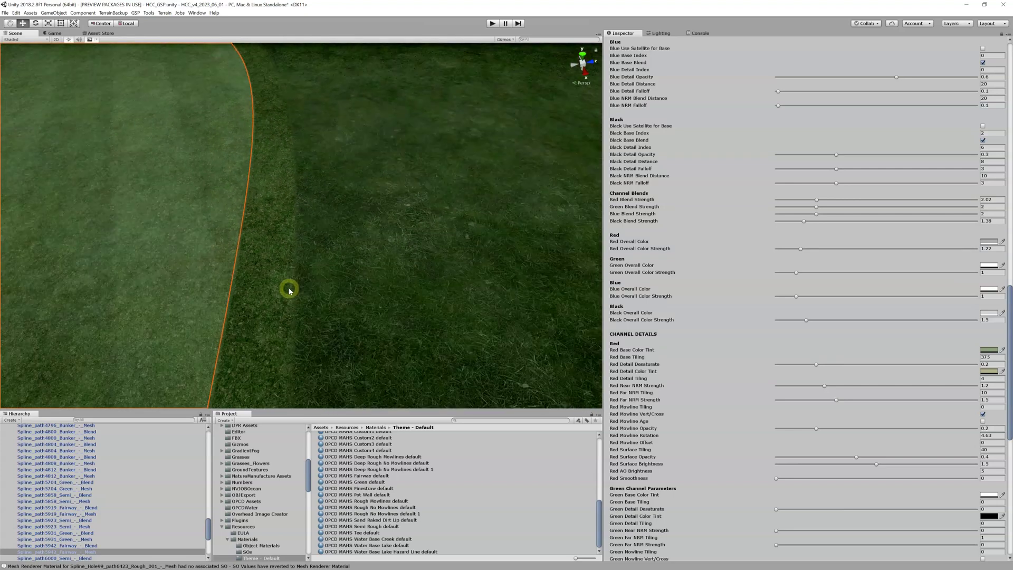
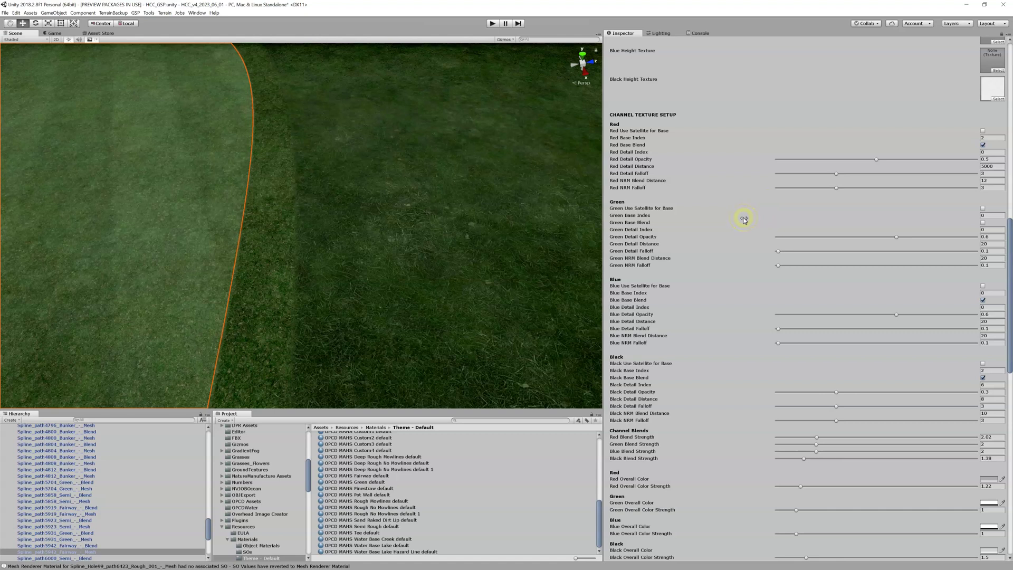
- Select the rough and semi rough meshes in turn to compare the surfaces on both sides of the blend
{"action": "left_click", "coordinate": [444, 218]}
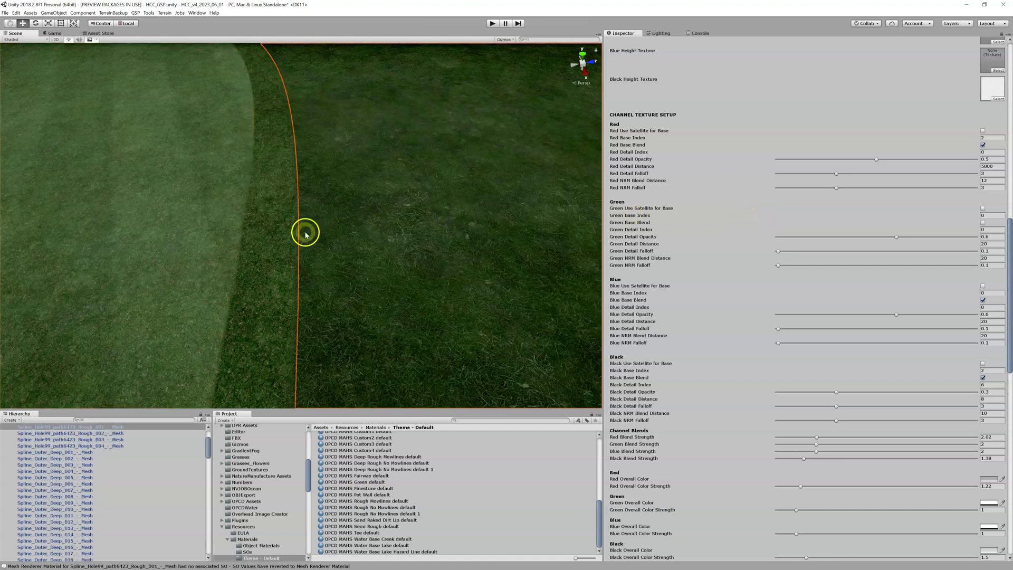
{"action": "left_click", "coordinate": [264, 234]}
{"action": "left_click", "coordinate": [372, 227]}
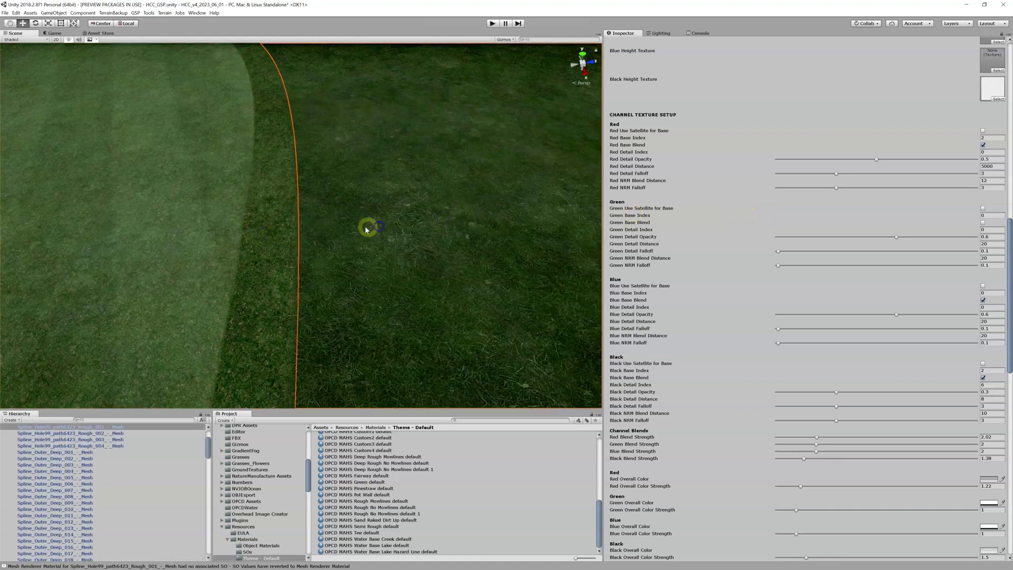
{"action": "left_click", "coordinate": [278, 236]}
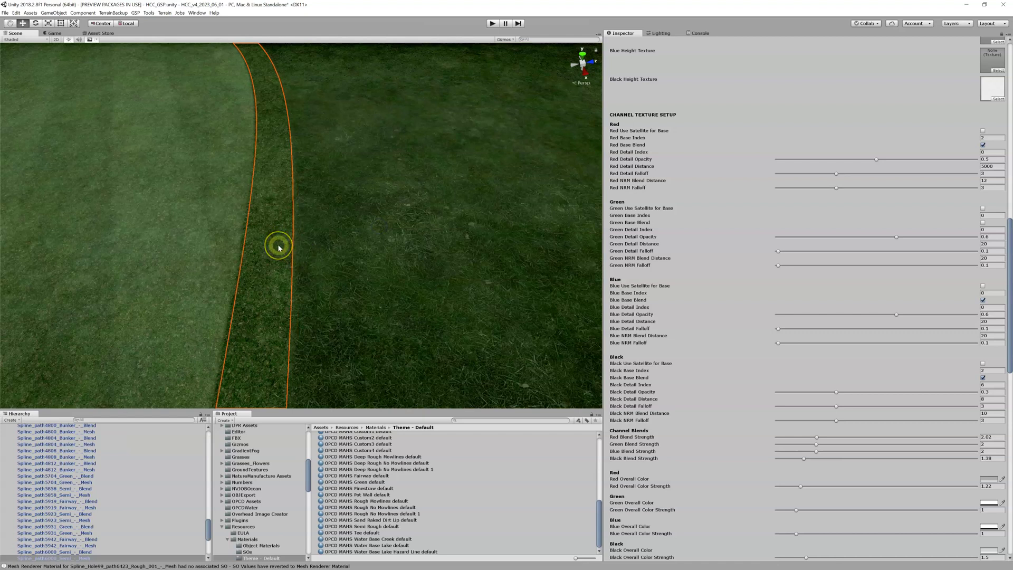
- Select the Spline_Hole99_path6423_Rough_001 mesh and unlock the inspector so its own properties are shown
{"action": "left_click", "coordinate": [380, 229]}
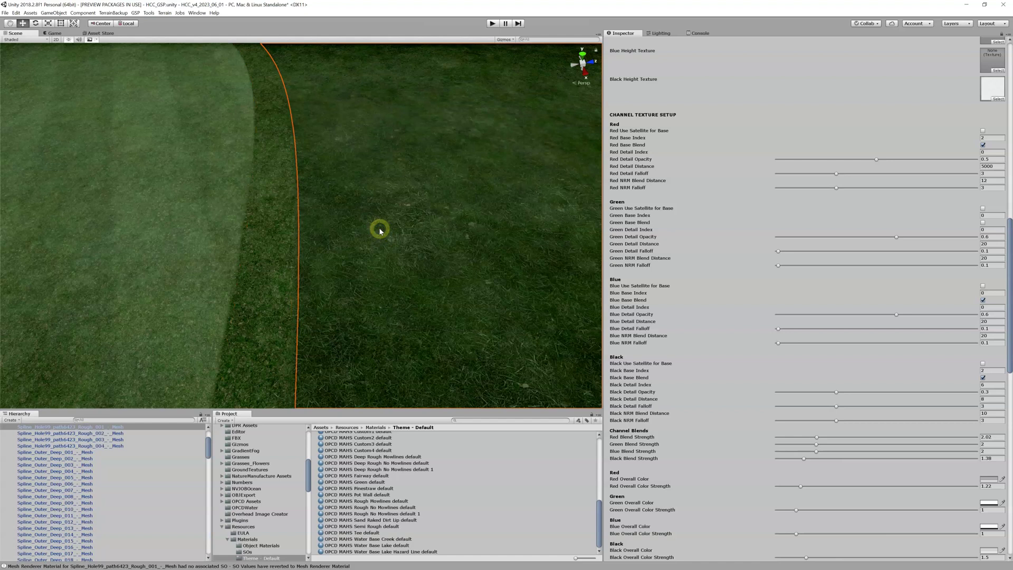
{"action": "scroll", "coordinate": [380, 229], "scroll_direction": "up", "scroll_amount": 2}
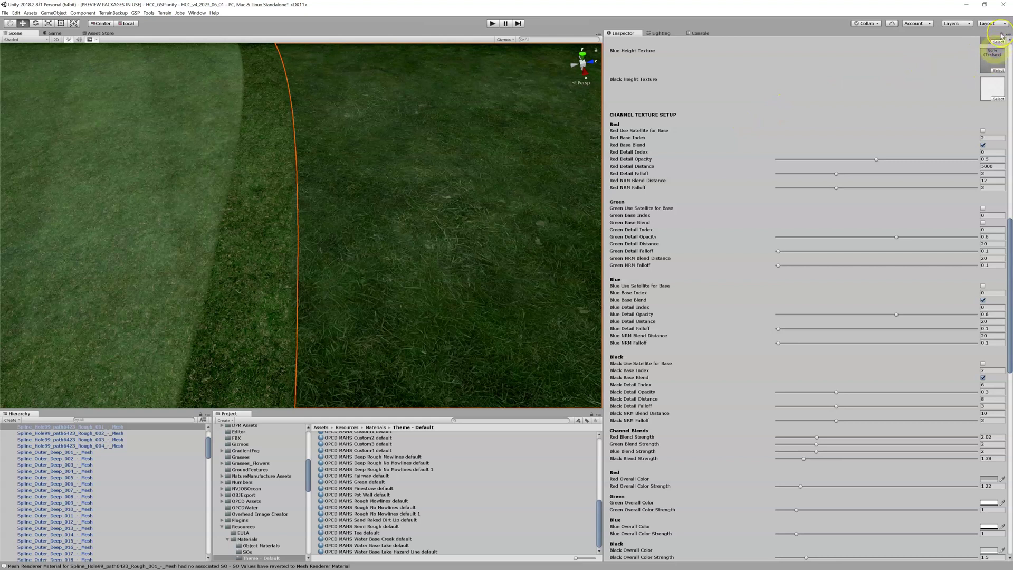
{"action": "scroll", "coordinate": [746, 210], "scroll_direction": "up", "scroll_amount": 10}
{"action": "scroll", "coordinate": [744, 211], "scroll_direction": "up", "scroll_amount": 6}
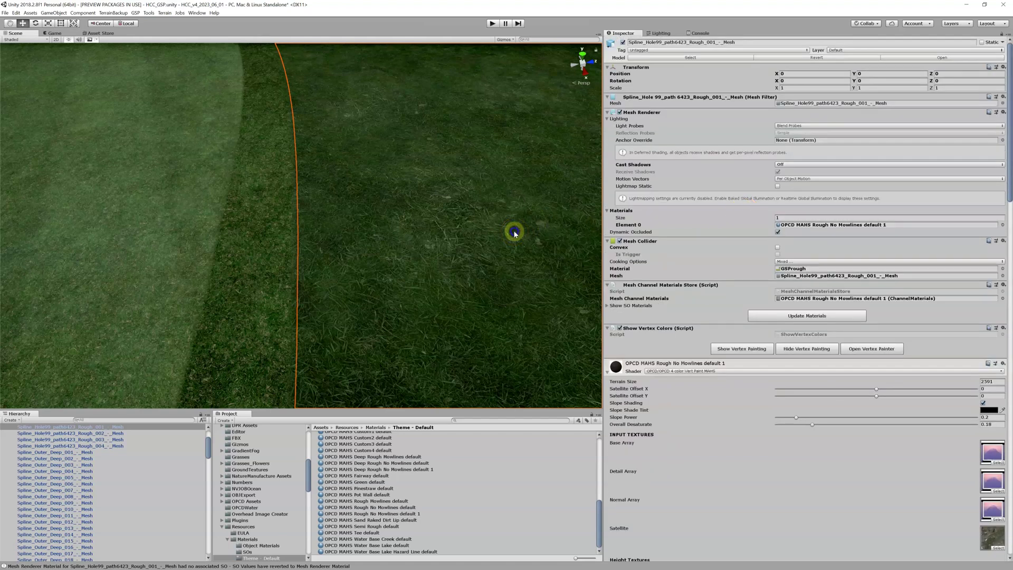
- Set the OPCD MAHS Rough No Mowlines default 1 material's Red Overall Color to EFC7C7, and select the fairway mesh to inspect the edge
{"action": "scroll", "coordinate": [454, 242], "scroll_direction": "down", "scroll_amount": 2}
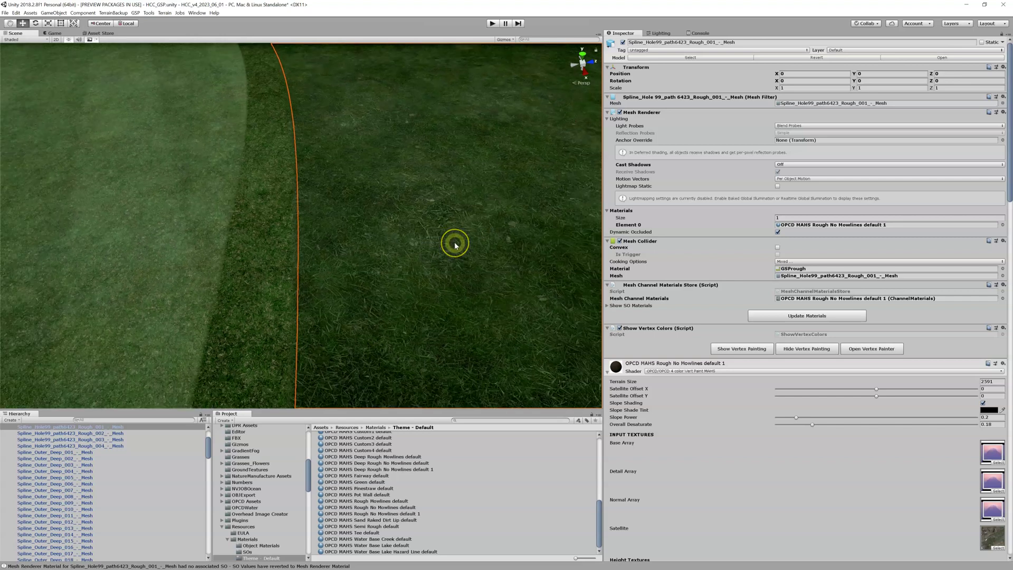
{"action": "scroll", "coordinate": [829, 355], "scroll_direction": "down", "scroll_amount": 10}
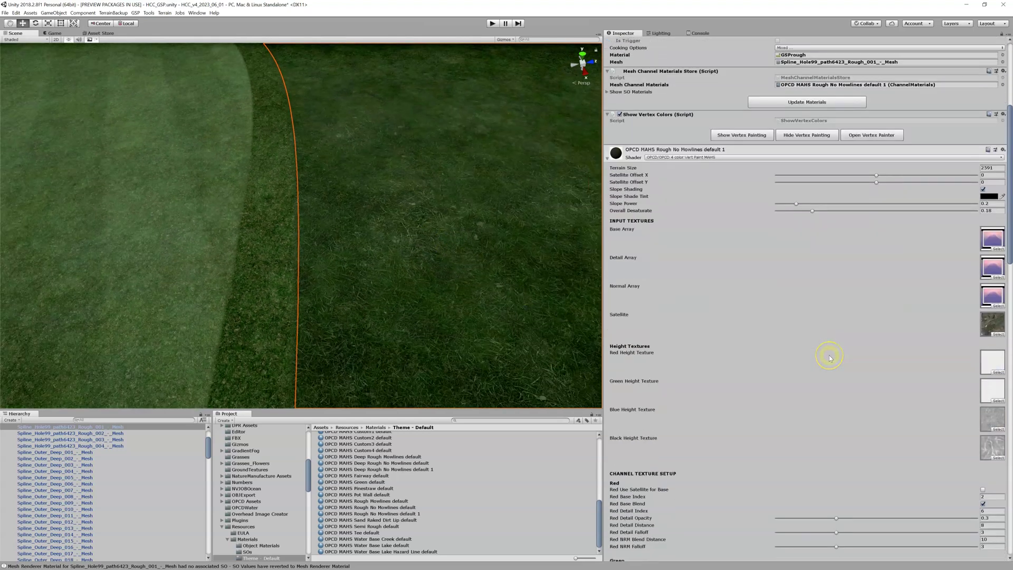
{"action": "scroll", "coordinate": [830, 357], "scroll_direction": "down", "scroll_amount": 10}
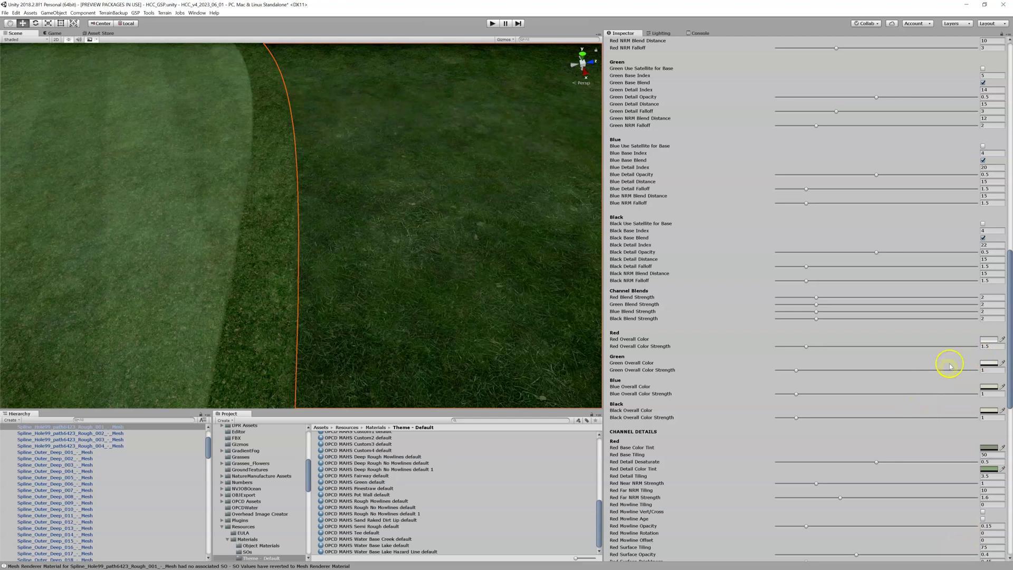
{"action": "left_click", "coordinate": [987, 338]}
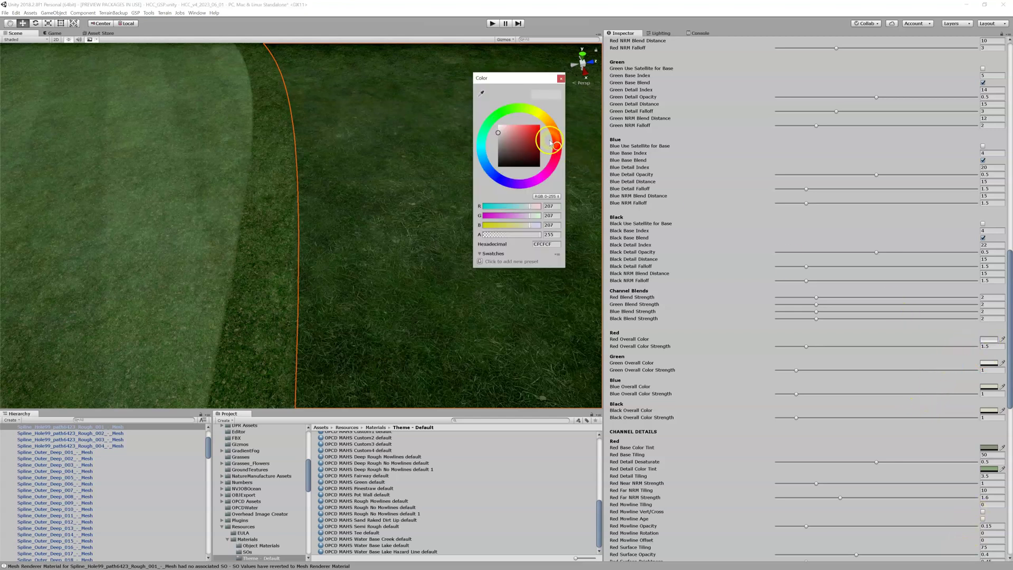
{"action": "left_click", "coordinate": [512, 128]}
{"action": "left_click_drag", "start_coordinate": [511, 128], "coordinate": [505, 129]}
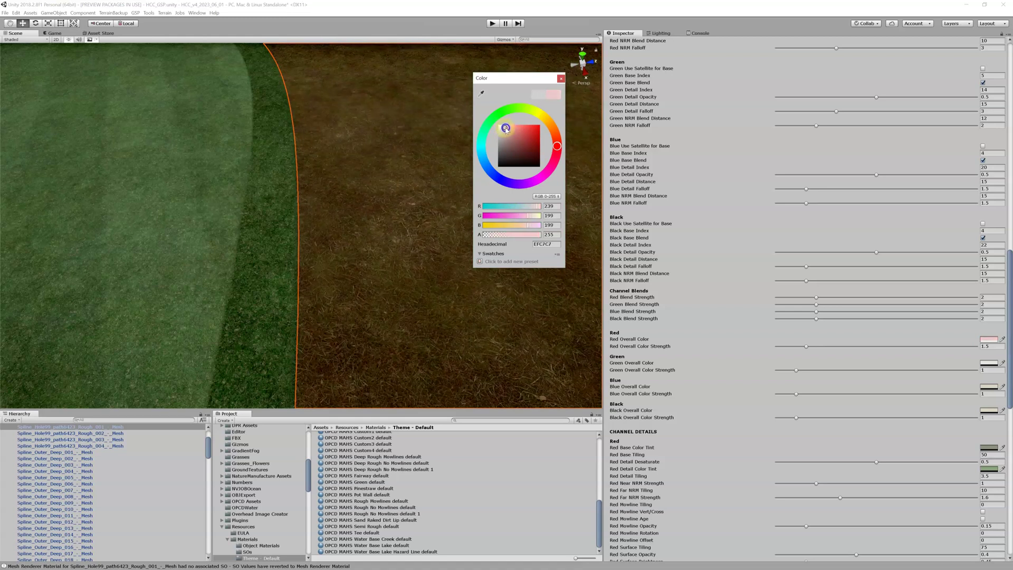
{"action": "left_click", "coordinate": [561, 78]}
{"action": "scroll", "coordinate": [353, 283], "scroll_direction": "up", "scroll_amount": 3}
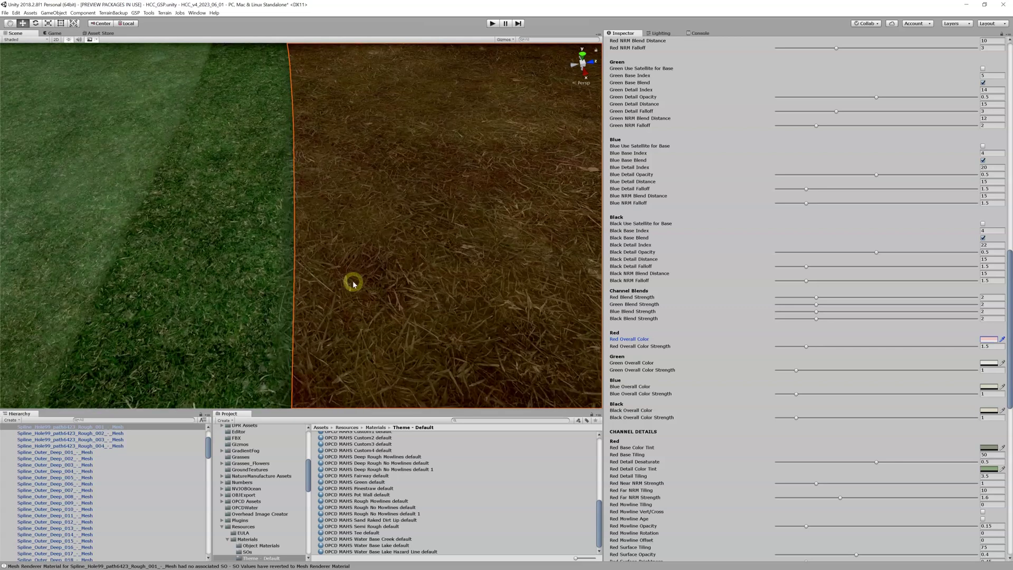
{"action": "left_click", "coordinate": [170, 203]}
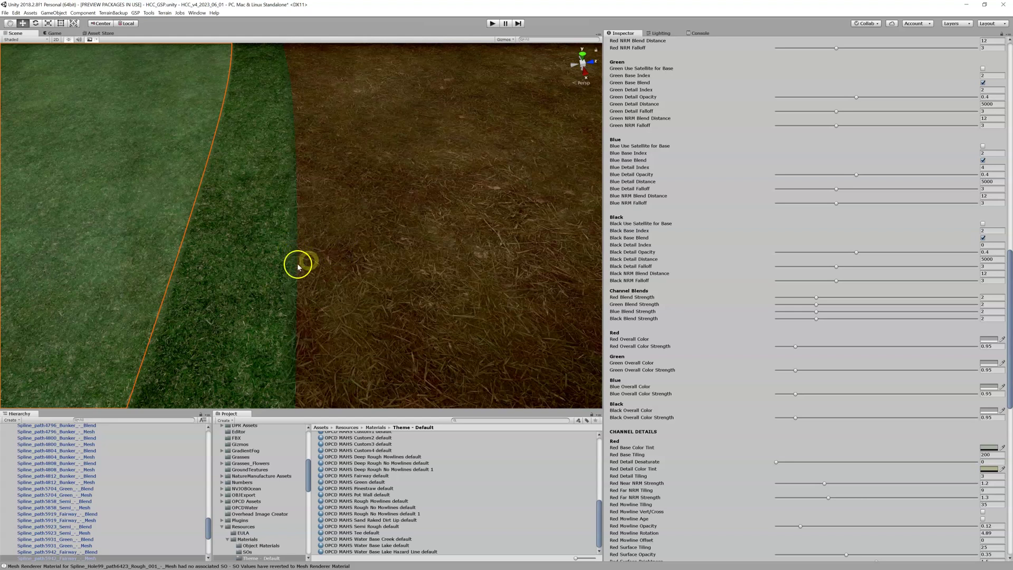
- Select the Spline_Hole99_path6423_Rough_001 mesh and update its materials so the adjoining blend takes over the reddish colour
{"action": "left_click", "coordinate": [371, 254]}
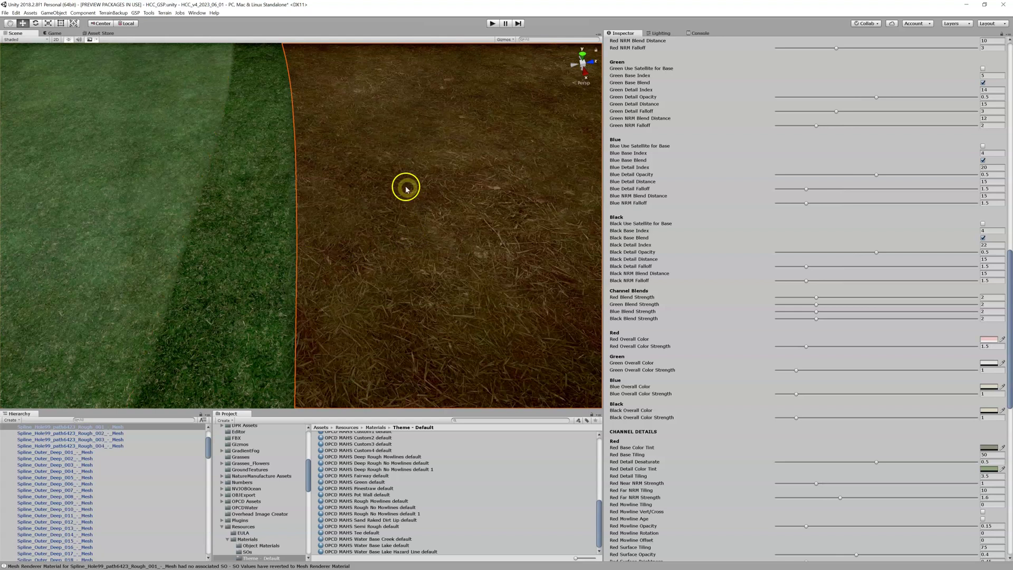
{"action": "scroll", "coordinate": [830, 282], "scroll_direction": "up", "scroll_amount": 15}
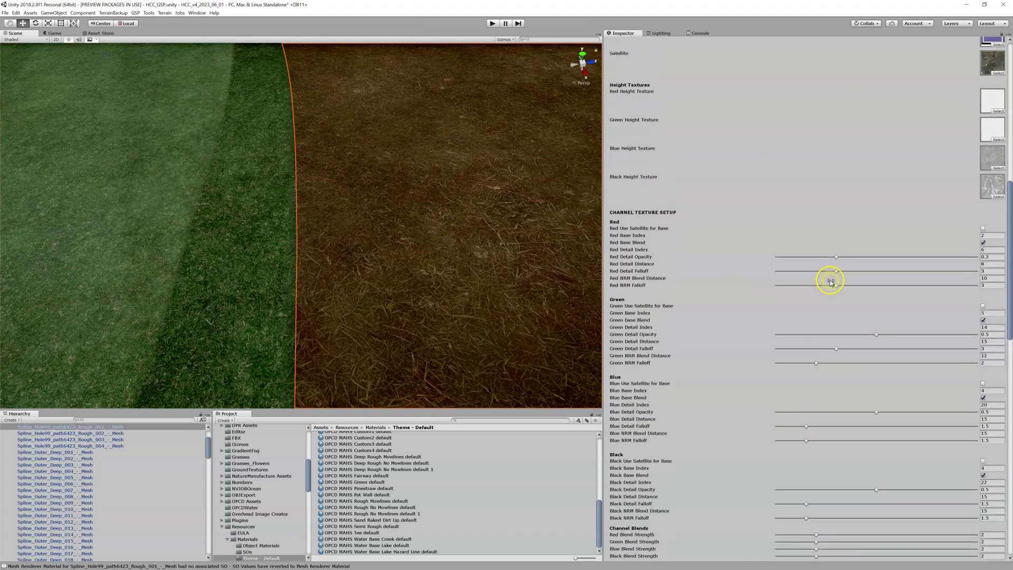
{"action": "scroll", "coordinate": [830, 282], "scroll_direction": "up", "scroll_amount": 3}
{"action": "left_click", "coordinate": [815, 246]}
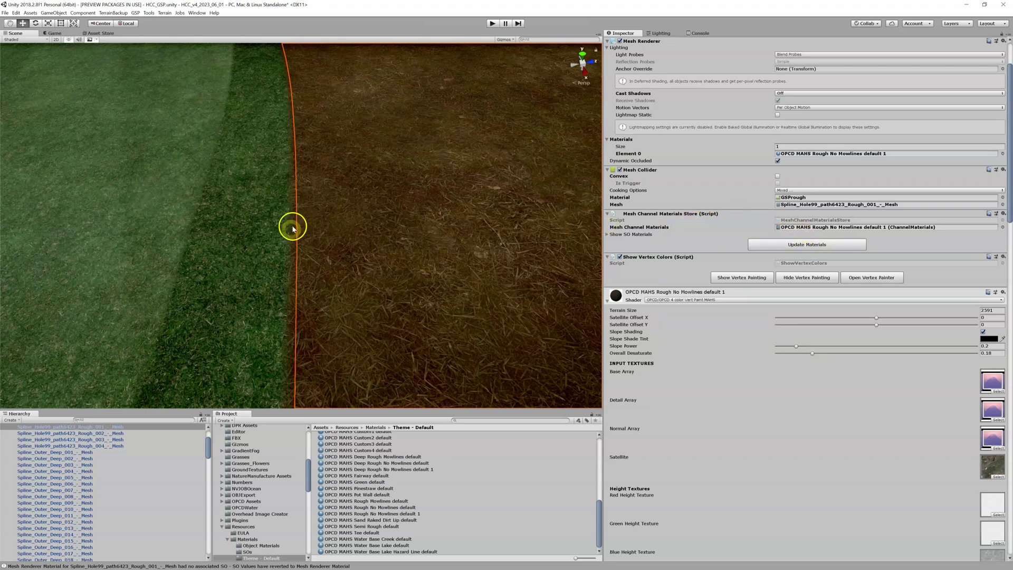
{"action": "scroll", "coordinate": [290, 235], "scroll_direction": "up", "scroll_amount": 2}
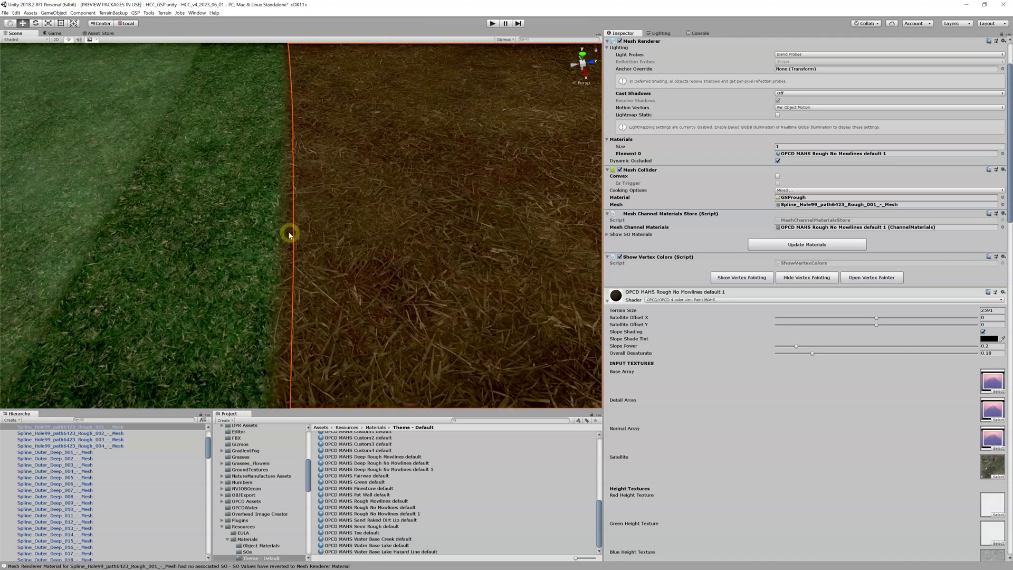
- Select the blend strip between semi rough and rough and check its material's Black Overall Color and strength
{"action": "left_click", "coordinate": [284, 232]}
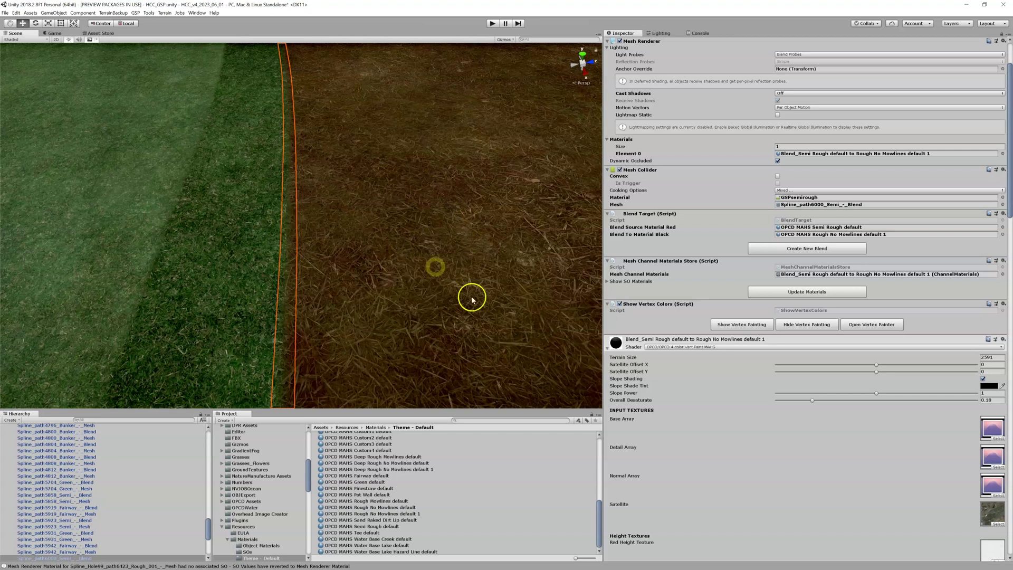
{"action": "scroll", "coordinate": [853, 404], "scroll_direction": "down", "scroll_amount": 10}
{"action": "scroll", "coordinate": [853, 404], "scroll_direction": "down", "scroll_amount": 16}
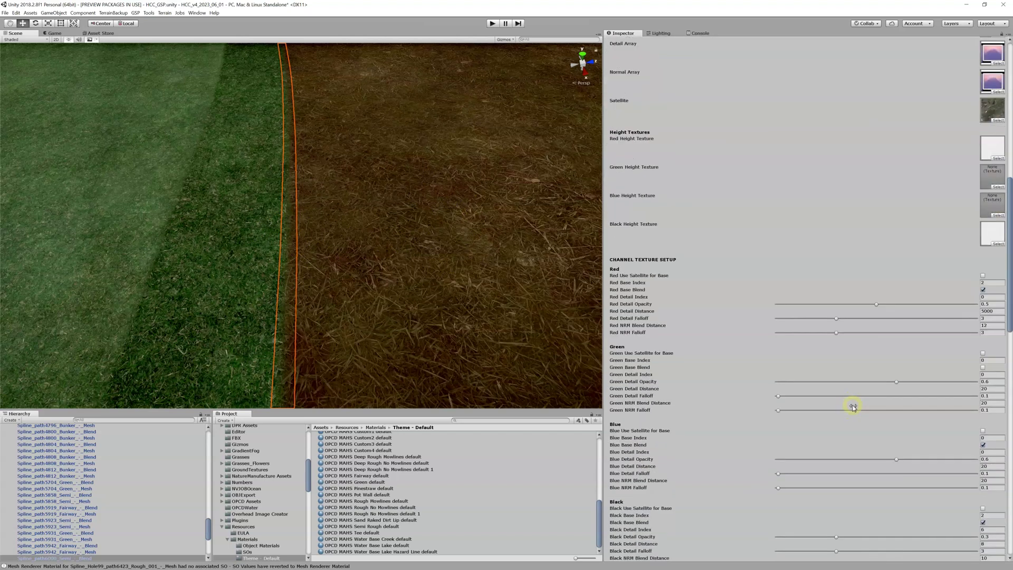
{"action": "scroll", "coordinate": [853, 404], "scroll_direction": "down", "scroll_amount": 1}
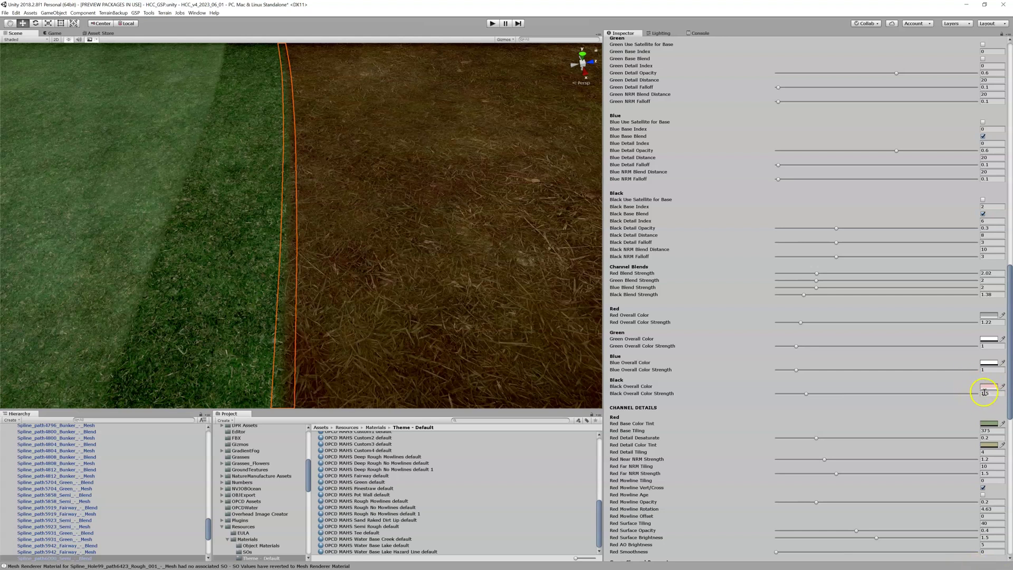
{"action": "scroll", "coordinate": [843, 273], "scroll_direction": "up", "scroll_amount": 3}
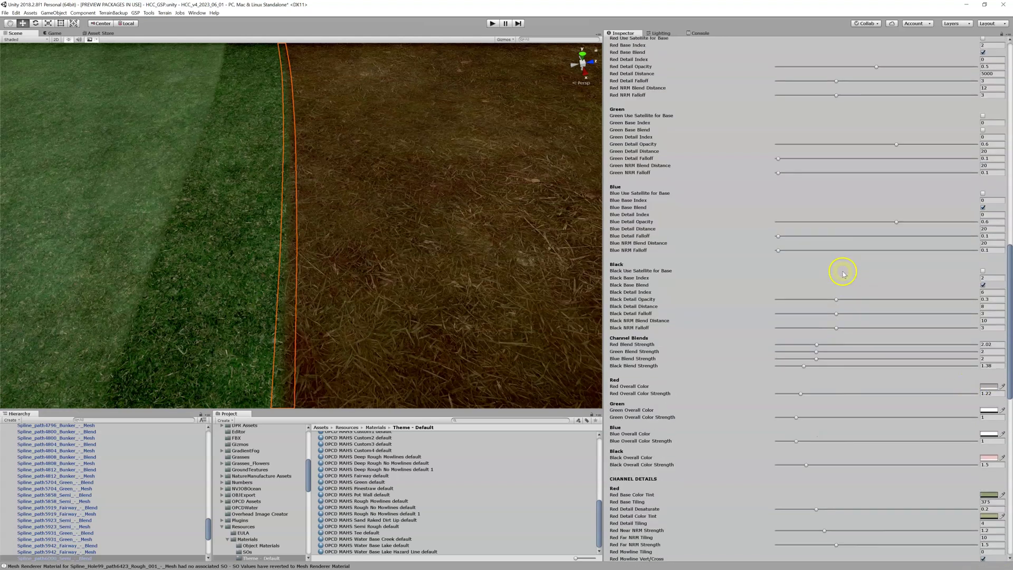
{"action": "scroll", "coordinate": [843, 274], "scroll_direction": "up", "scroll_amount": 1}
- Select the rough mesh and the blend strip in turn to compare their materials and the blend's source and target assignments
{"action": "left_click", "coordinate": [417, 197]}
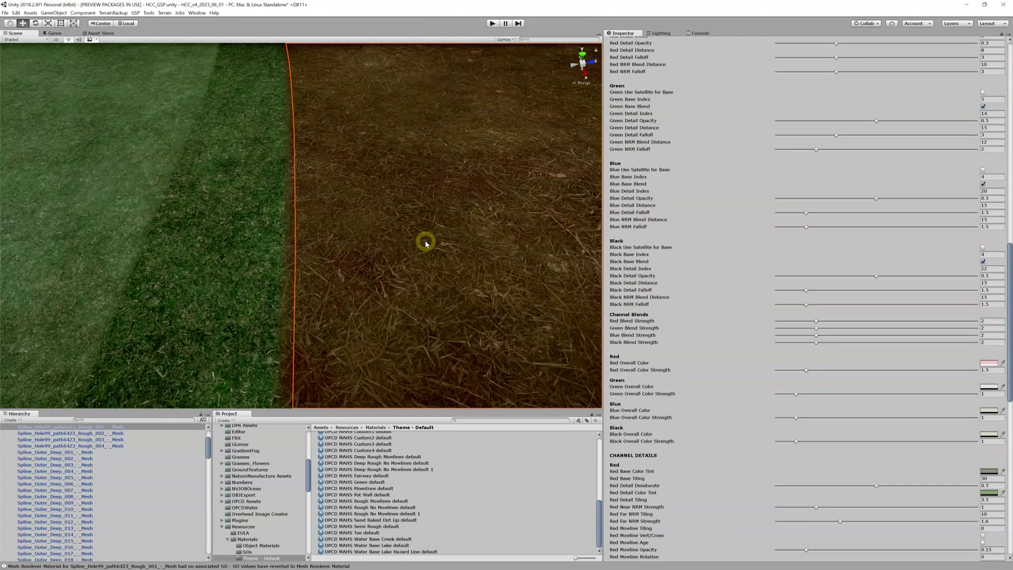
{"action": "scroll", "coordinate": [764, 274], "scroll_direction": "up", "scroll_amount": 6}
{"action": "scroll", "coordinate": [764, 274], "scroll_direction": "up", "scroll_amount": 20}
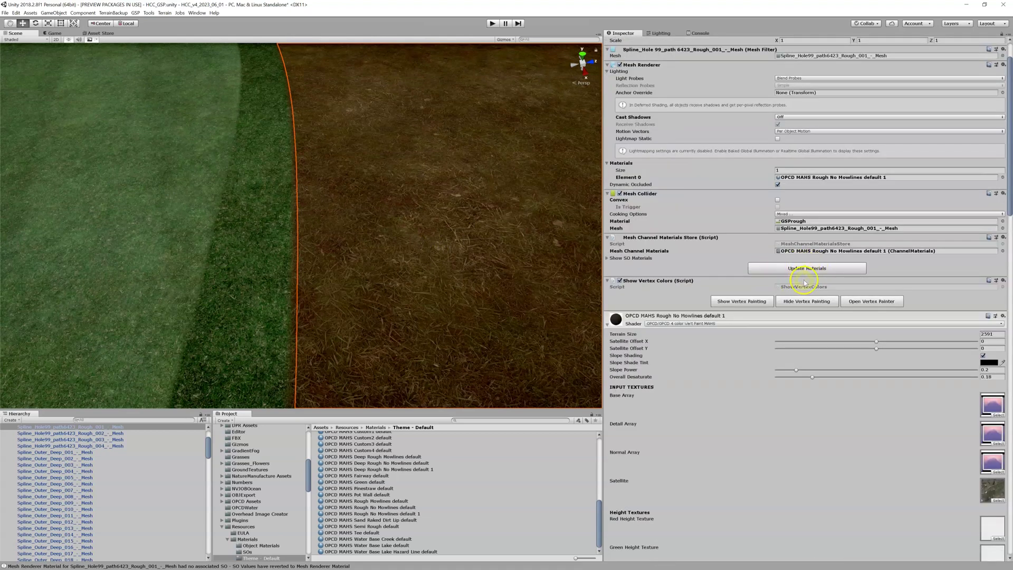
{"action": "left_click", "coordinate": [295, 245]}
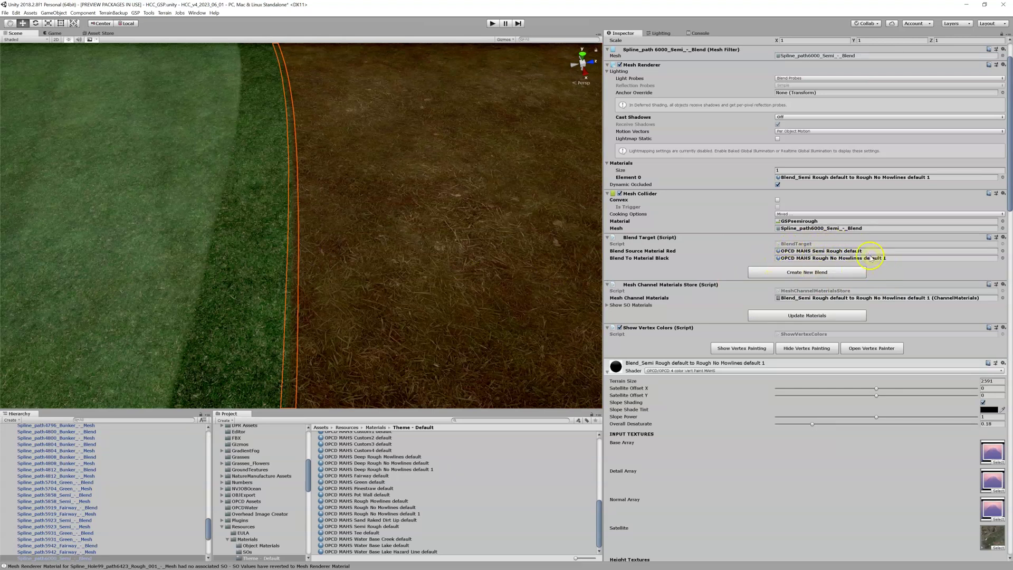
{"action": "left_click", "coordinate": [441, 264]}
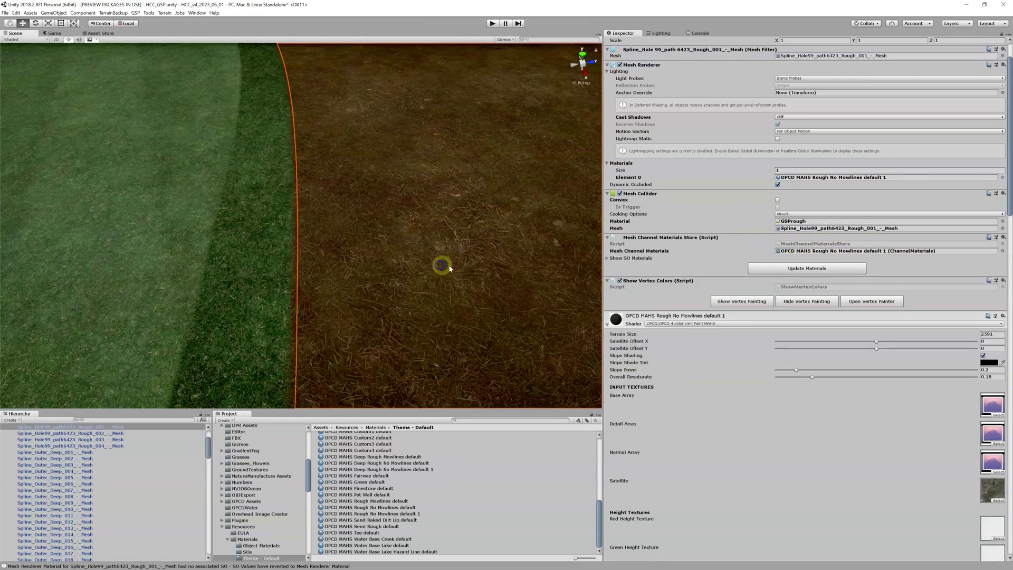
{"action": "left_click", "coordinate": [293, 257]}
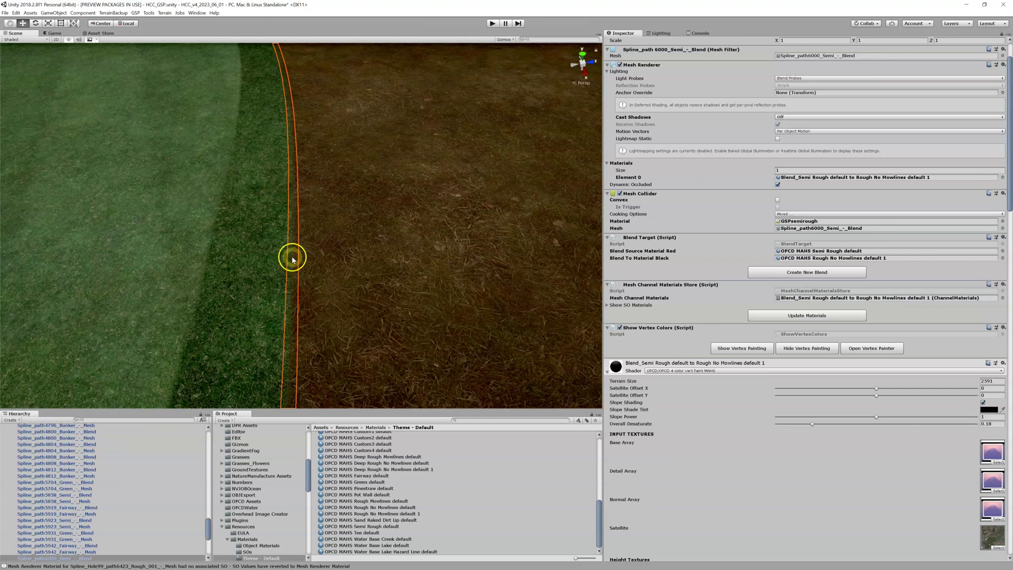
{"action": "scroll", "coordinate": [292, 258], "scroll_direction": "up", "scroll_amount": 1}
{"action": "scroll", "coordinate": [292, 257], "scroll_direction": "up", "scroll_amount": 1}
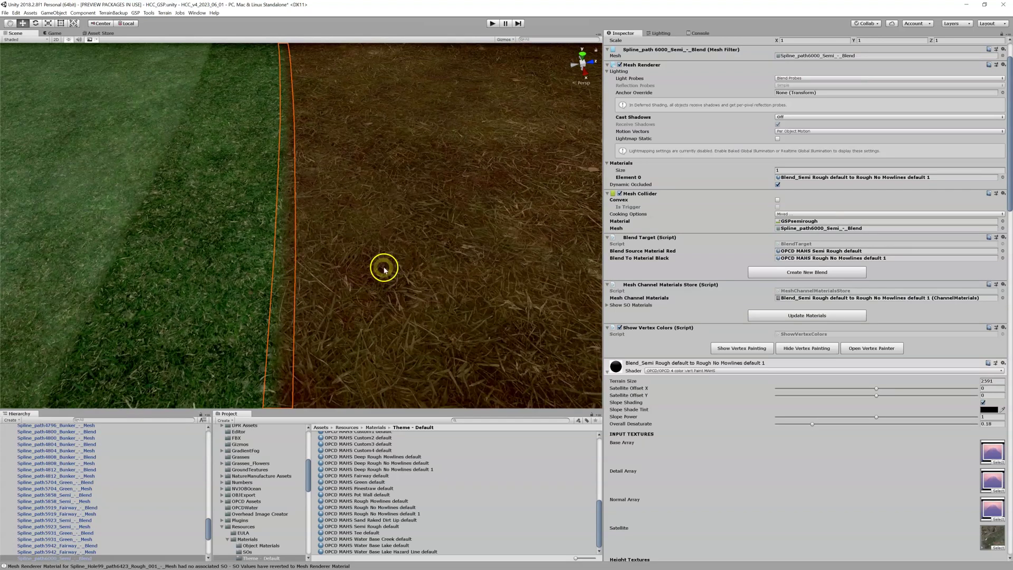
{"action": "scroll", "coordinate": [386, 266], "scroll_direction": "down", "scroll_amount": 2}
- Select the rough mesh and set the OPCD MAHS Rough No Mowlines default 1 material's Red Overall Color to D2D2D2
{"action": "left_click", "coordinate": [406, 257]}
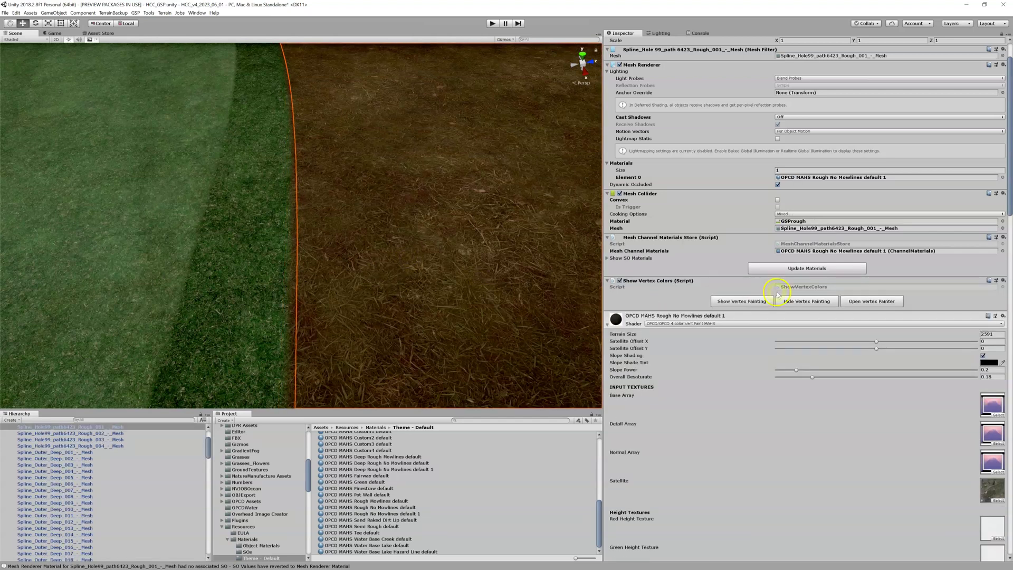
{"action": "scroll", "coordinate": [776, 289], "scroll_direction": "down", "scroll_amount": 10}
{"action": "scroll", "coordinate": [370, 240], "scroll_direction": "down", "scroll_amount": 2}
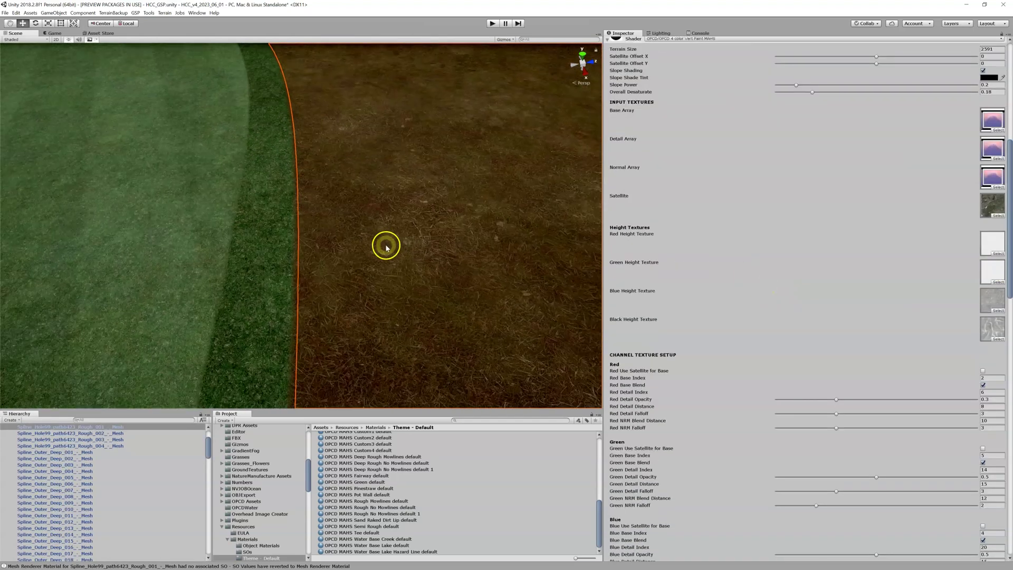
{"action": "scroll", "coordinate": [860, 303], "scroll_direction": "down", "scroll_amount": 8}
{"action": "scroll", "coordinate": [861, 310], "scroll_direction": "down", "scroll_amount": 7}
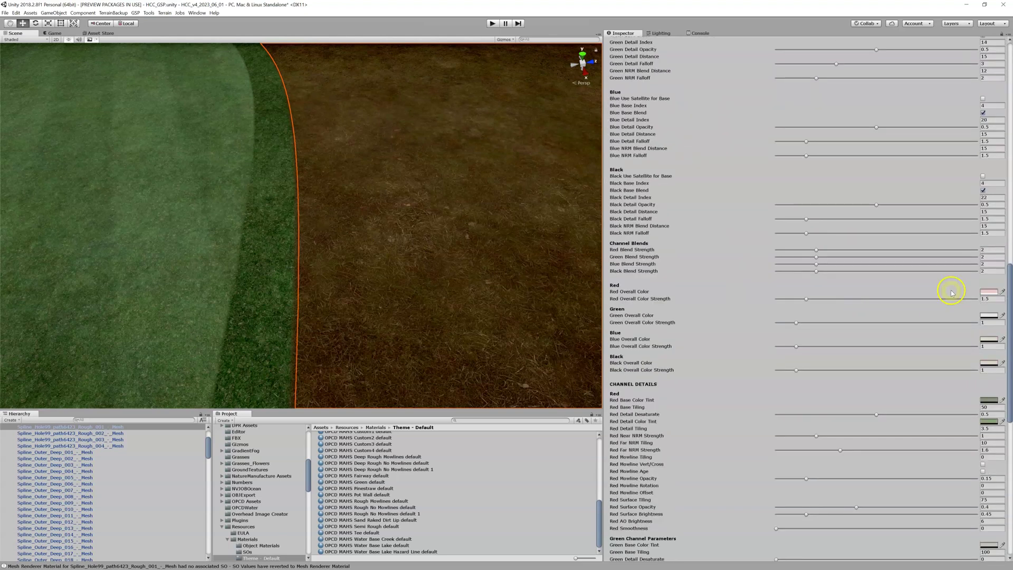
{"action": "left_click", "coordinate": [988, 291]}
{"action": "left_click_drag", "start_coordinate": [509, 135], "coordinate": [492, 136]}
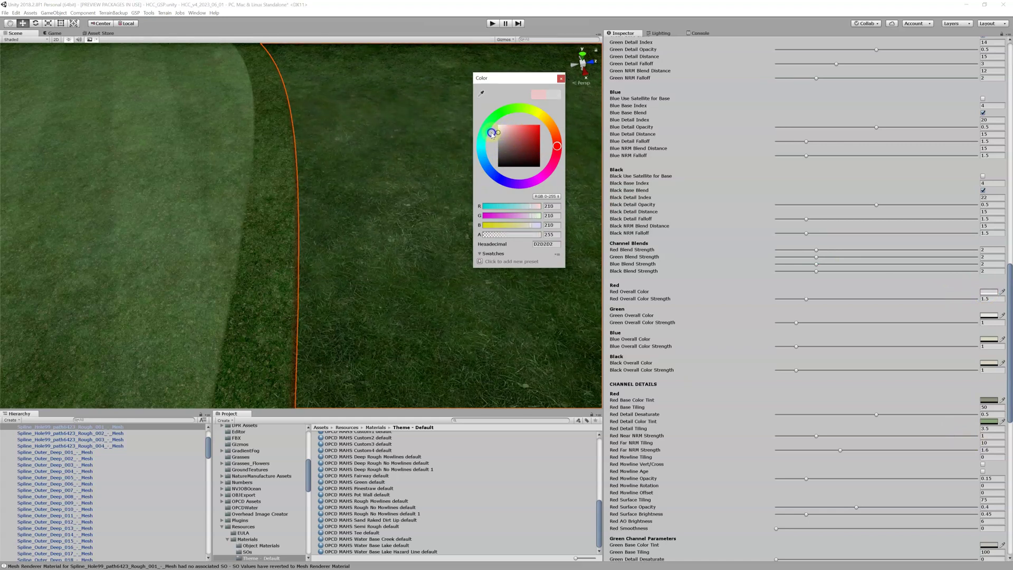
{"action": "left_click", "coordinate": [561, 78]}
- Update the rough mesh's materials, and select the fairway mesh to inspect the blend edge at several distances
{"action": "scroll", "coordinate": [781, 236], "scroll_direction": "up", "scroll_amount": 6}
{"action": "scroll", "coordinate": [784, 239], "scroll_direction": "up", "scroll_amount": 20}
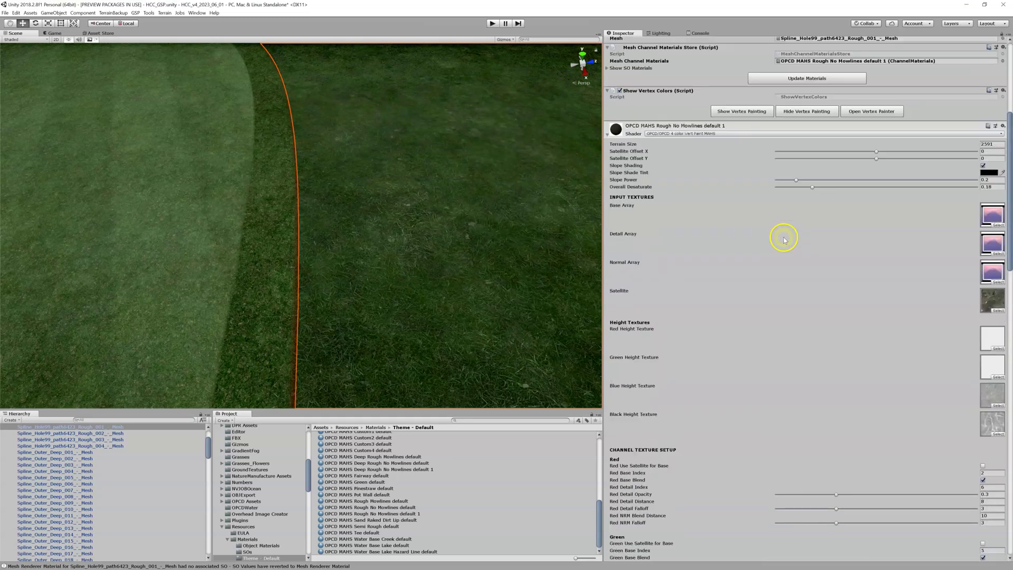
{"action": "left_click", "coordinate": [794, 268]}
{"action": "scroll", "coordinate": [220, 251], "scroll_direction": "up", "scroll_amount": 5}
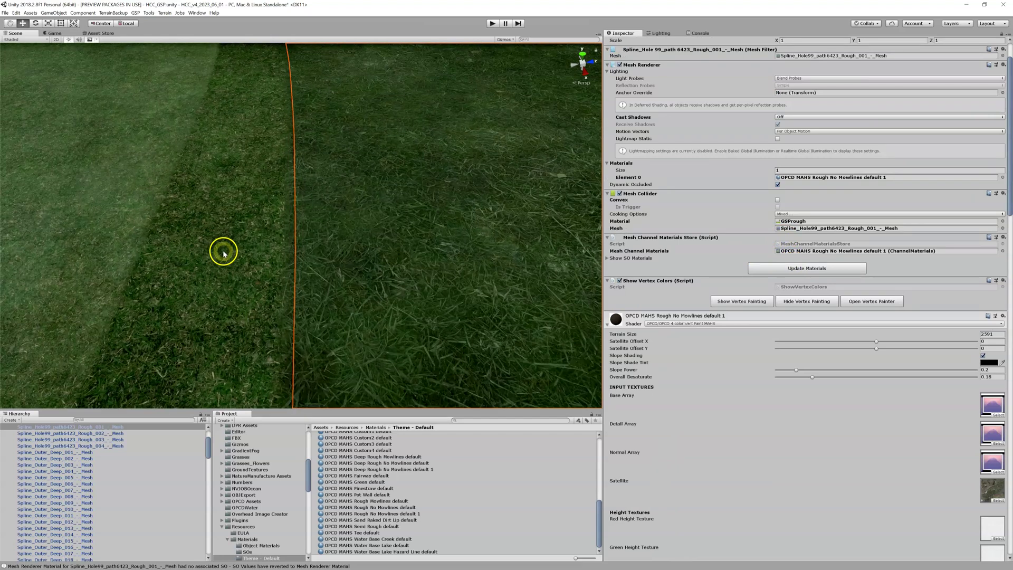
{"action": "left_click", "coordinate": [197, 242]}
{"action": "scroll", "coordinate": [197, 242], "scroll_direction": "down", "scroll_amount": 5}
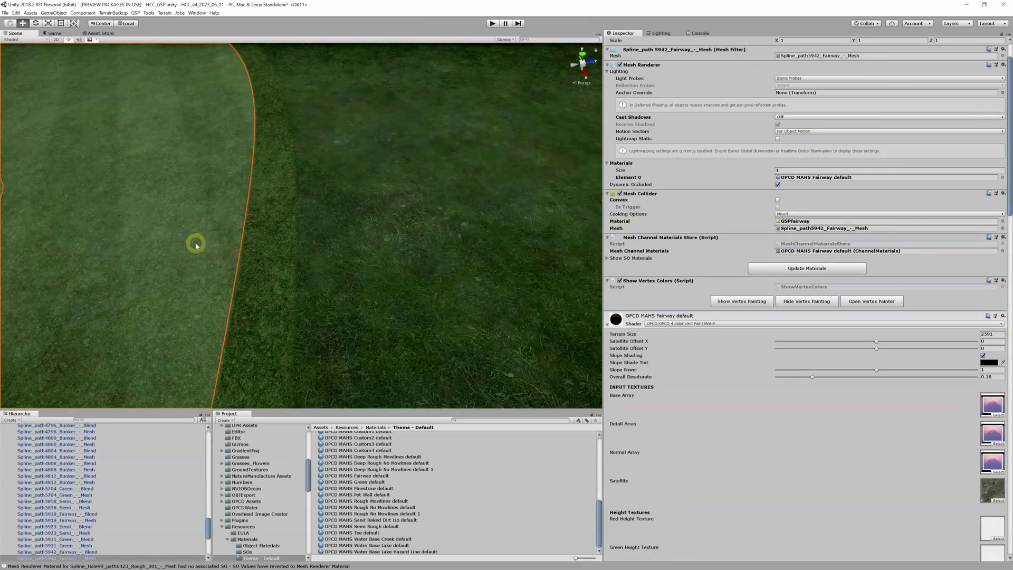
{"action": "scroll", "coordinate": [196, 245], "scroll_direction": "down", "scroll_amount": 4}
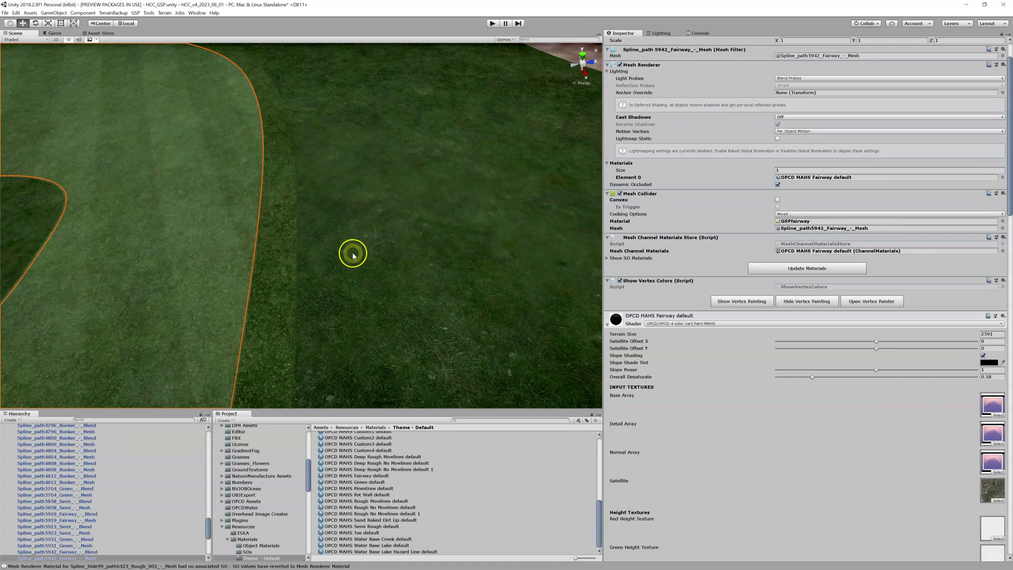
{"action": "scroll", "coordinate": [352, 254], "scroll_direction": "up", "scroll_amount": 5}
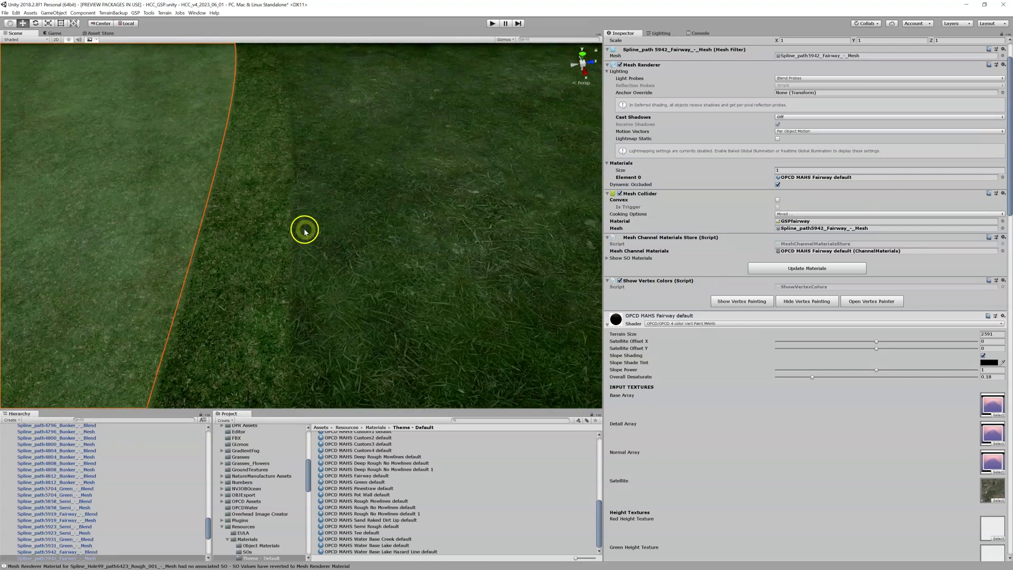
- Set the semi rough to rough blend material's Black Overall Color to D1D1D1, and select the fairway mesh to inspect the edge
{"action": "left_click", "coordinate": [294, 226]}
{"action": "scroll", "coordinate": [832, 448], "scroll_direction": "down", "scroll_amount": 5}
{"action": "scroll", "coordinate": [831, 449], "scroll_direction": "down", "scroll_amount": 15}
{"action": "scroll", "coordinate": [831, 452], "scroll_direction": "down", "scroll_amount": 3}
{"action": "left_click", "coordinate": [989, 364]}
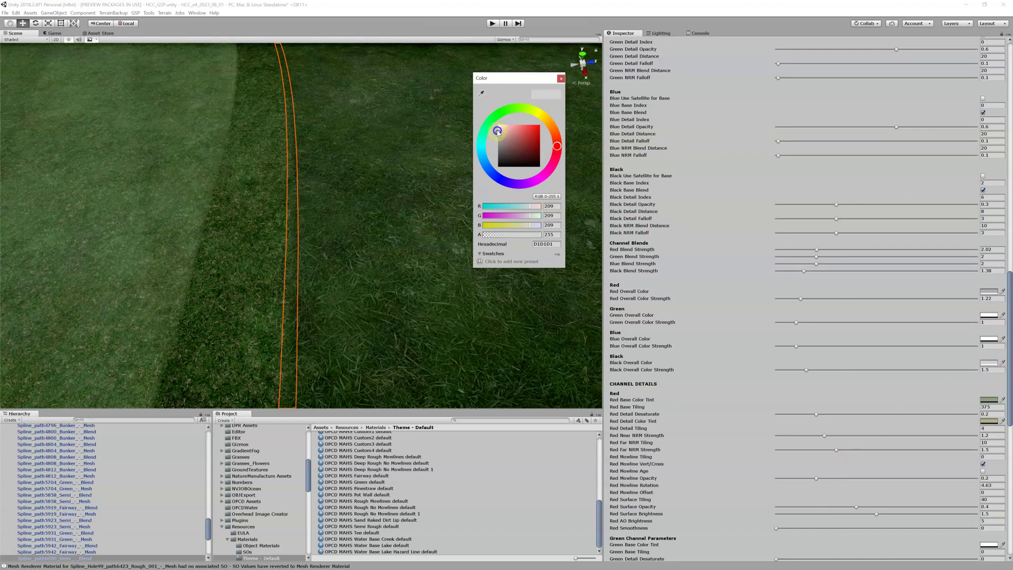
{"action": "left_click_drag", "start_coordinate": [501, 134], "coordinate": [498, 132]}
{"action": "left_click", "coordinate": [165, 211]}
{"action": "left_click", "coordinate": [181, 215]}
{"action": "scroll", "coordinate": [231, 242], "scroll_direction": "down", "scroll_amount": 4}
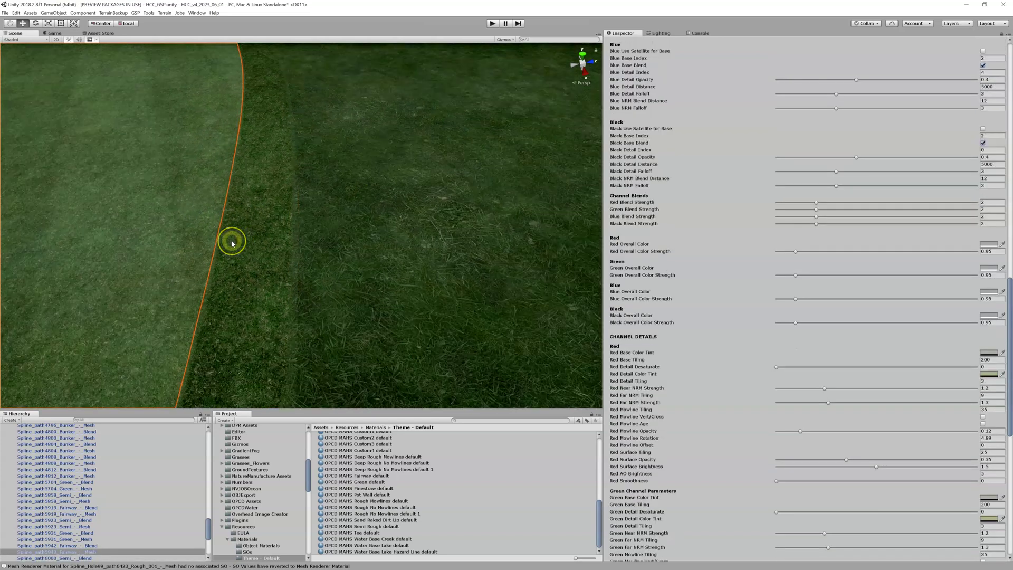
- Select the blend strip again, set its Black Overall Color to D4D4D4, and return to the fairway mesh
{"action": "left_click", "coordinate": [296, 236]}
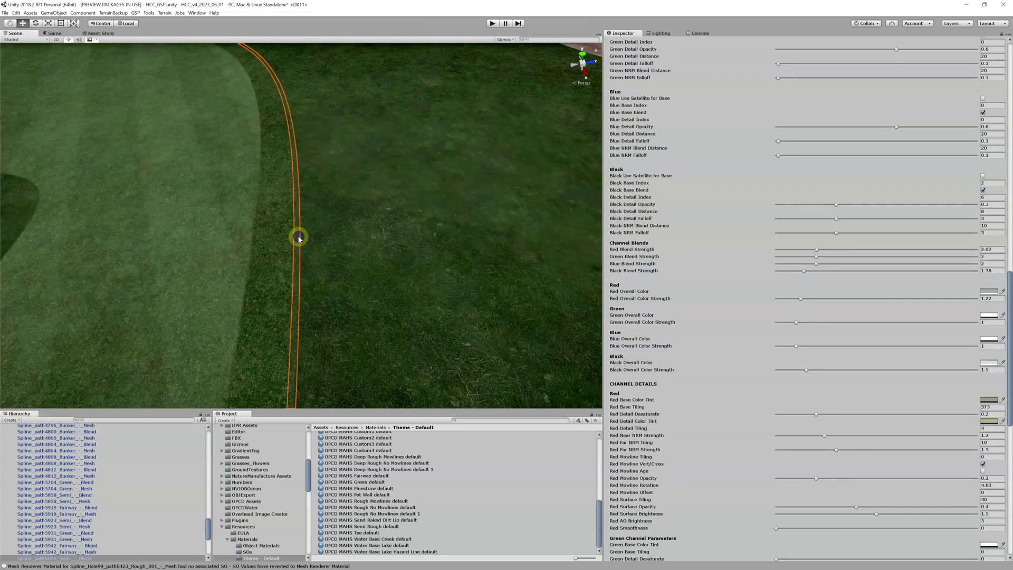
{"action": "left_click", "coordinate": [988, 363]}
{"action": "left_click_drag", "start_coordinate": [499, 131], "coordinate": [499, 133]}
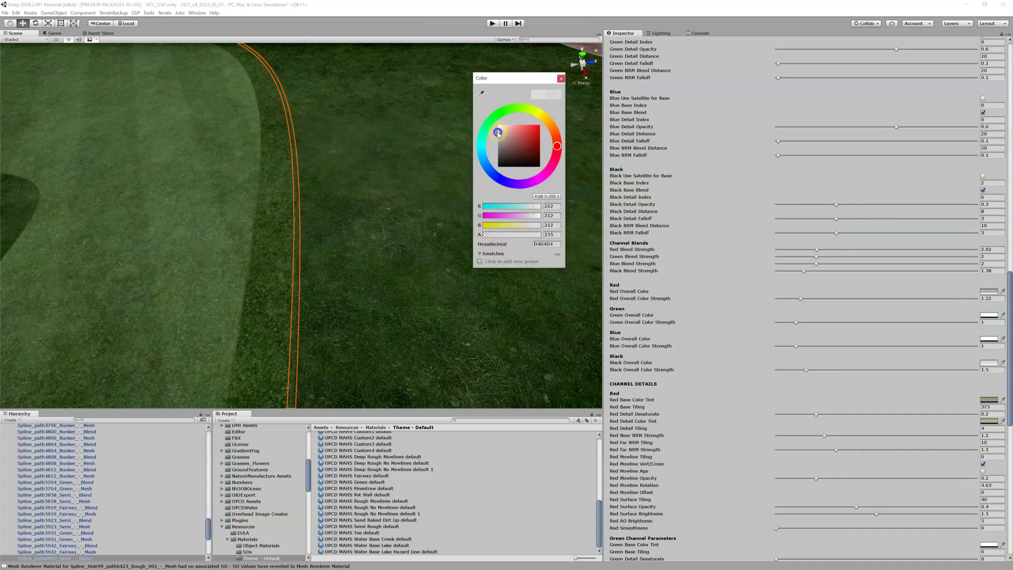
{"action": "left_click", "coordinate": [387, 160]}
{"action": "left_click", "coordinate": [199, 174]}
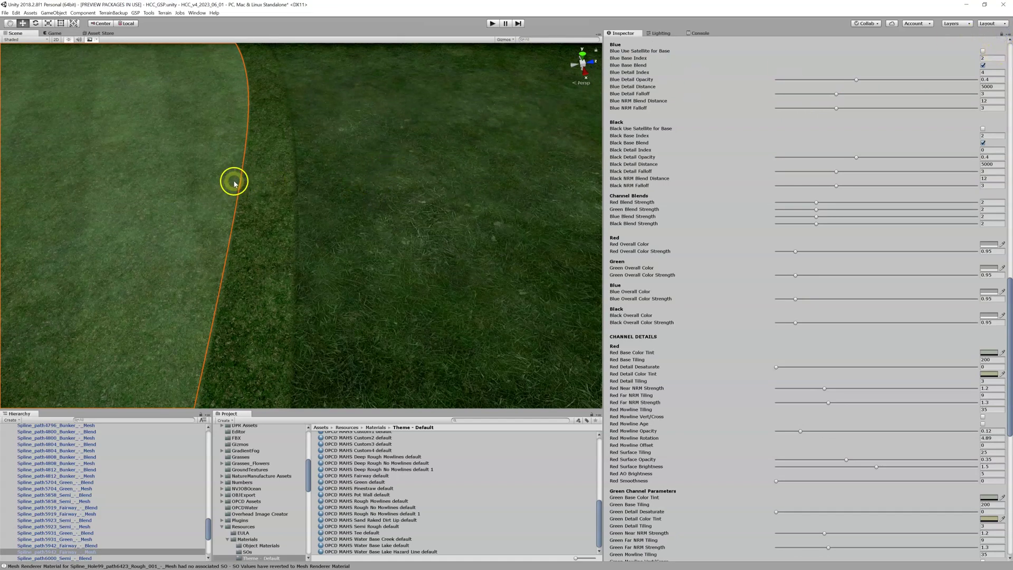
- Lock the inspector on the blend strip and, with the fairway mesh selected, set the blend's Black Overall Color to D7D7D7
{"action": "left_click", "coordinate": [297, 226]}
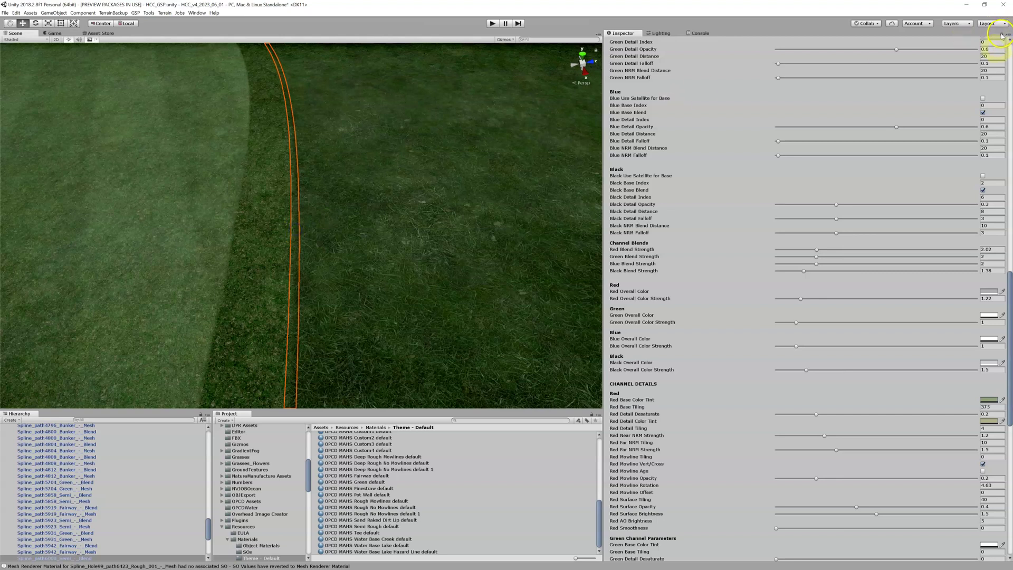
{"action": "left_click", "coordinate": [202, 213]}
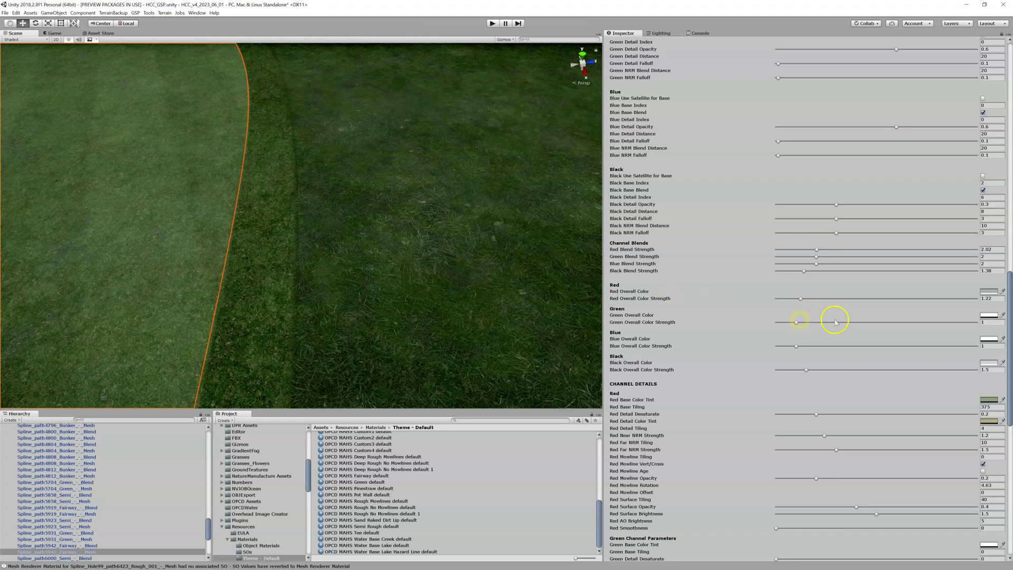
{"action": "left_click", "coordinate": [988, 364]}
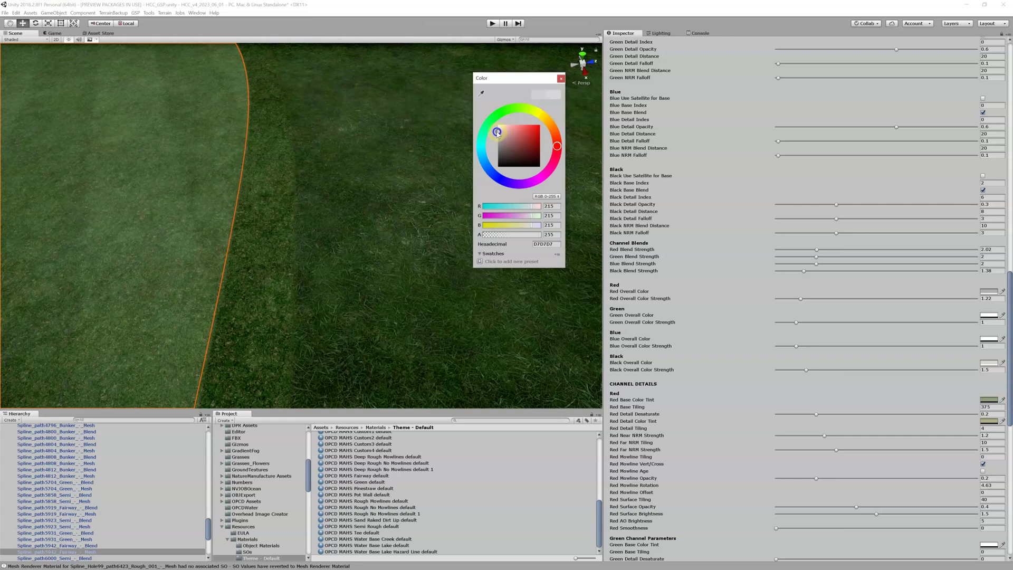
{"action": "left_click", "coordinate": [560, 78]}
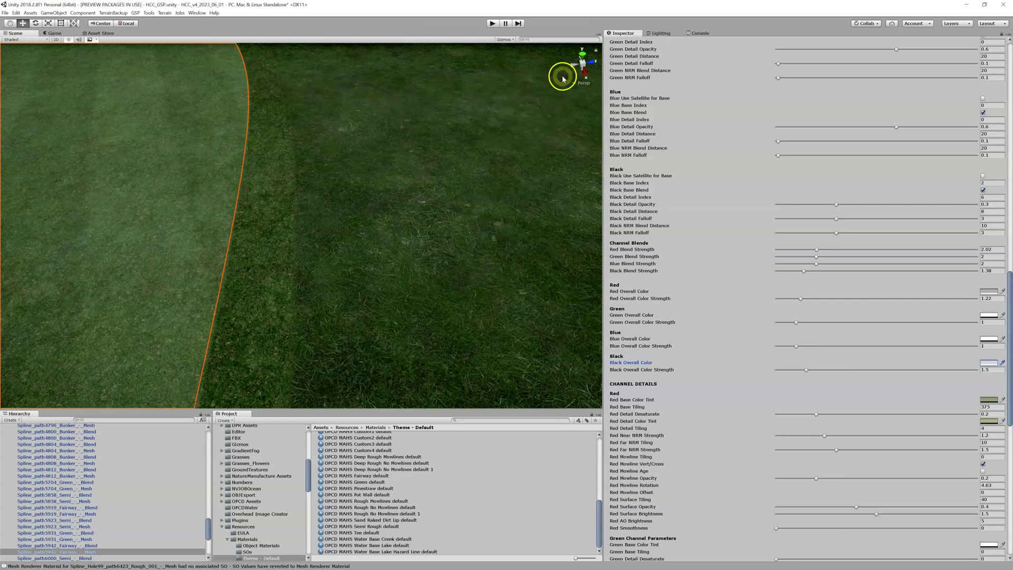
- Examine the semi rough to rough transition beside the fairway from farther away and closer in
{"action": "left_click", "coordinate": [351, 183]}
{"action": "scroll", "coordinate": [352, 185], "scroll_direction": "down", "scroll_amount": 8}
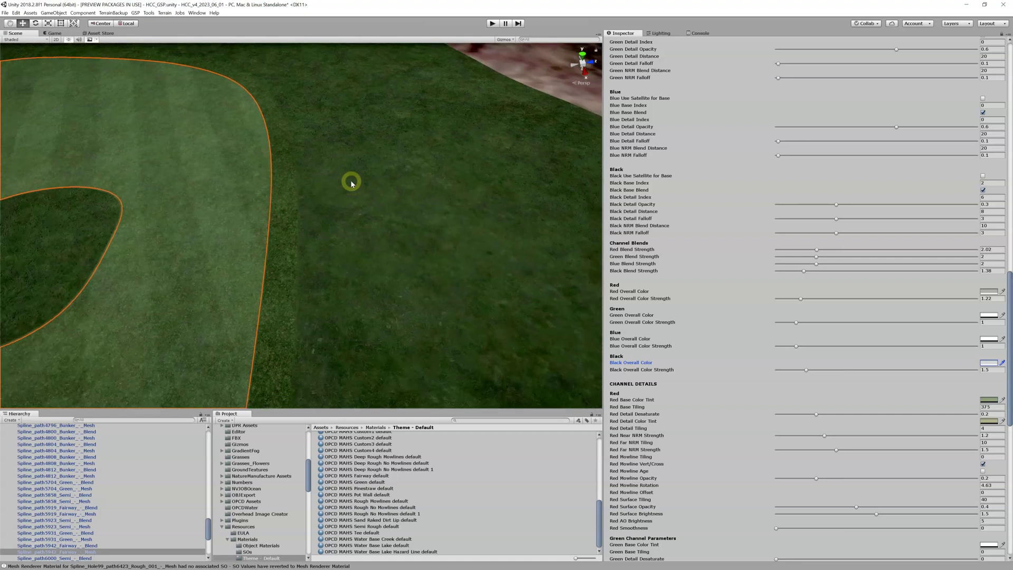
{"action": "scroll", "coordinate": [352, 200], "scroll_direction": "down", "scroll_amount": 3}
{"action": "scroll", "coordinate": [351, 199], "scroll_direction": "up", "scroll_amount": 3}
{"action": "scroll", "coordinate": [352, 199], "scroll_direction": "down", "scroll_amount": 3}
{"action": "scroll", "coordinate": [351, 199], "scroll_direction": "up", "scroll_amount": 4}
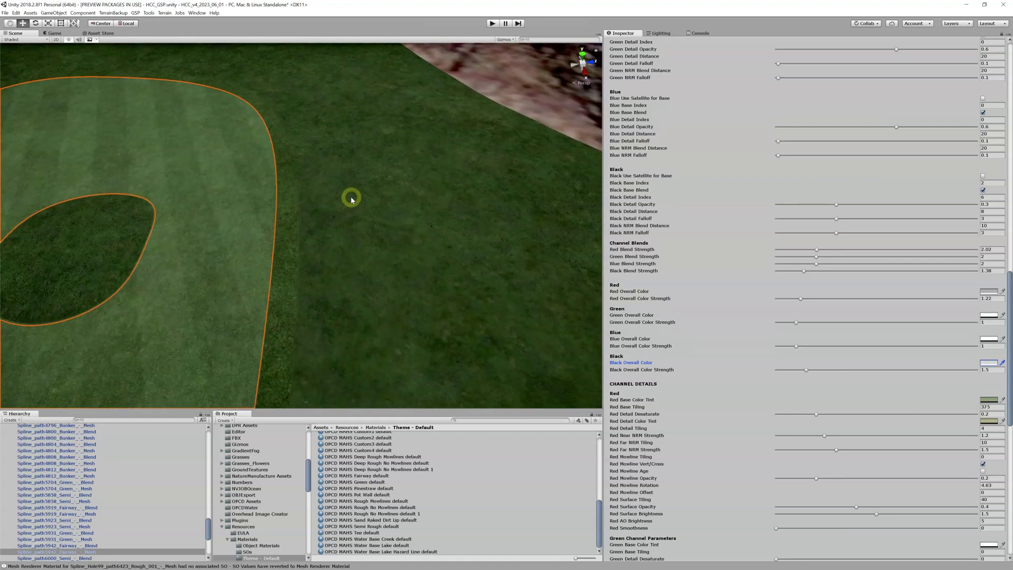